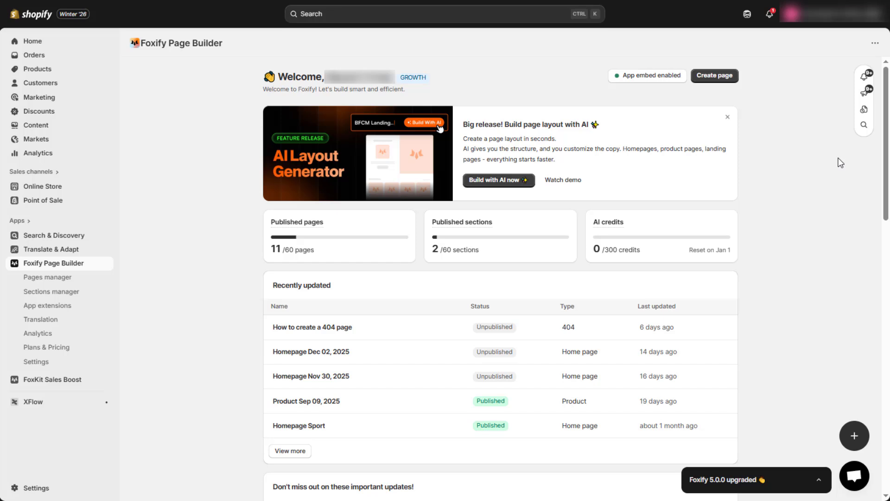
Create a new 404 page starting from scratch
left_click(724, 81)
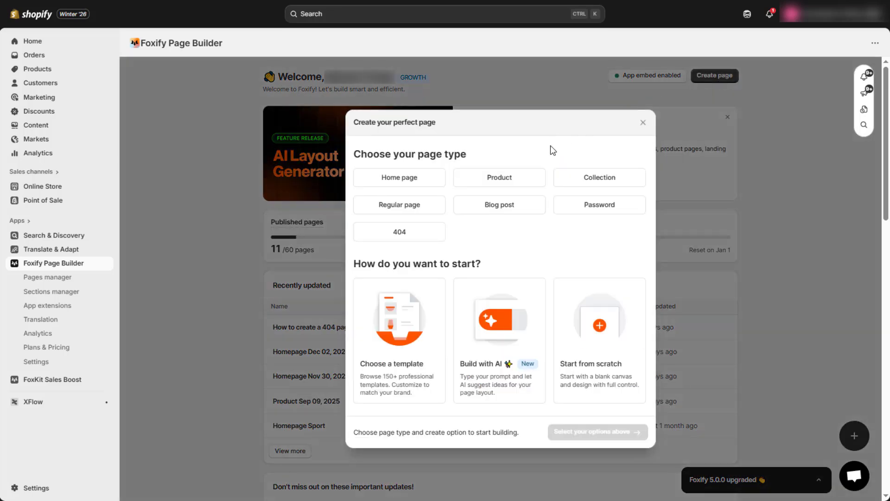
left_click(410, 239)
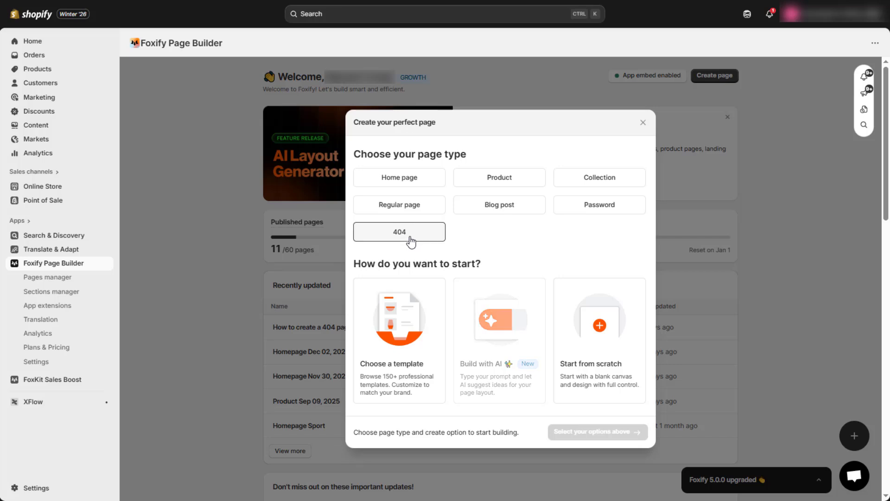
left_click(601, 335)
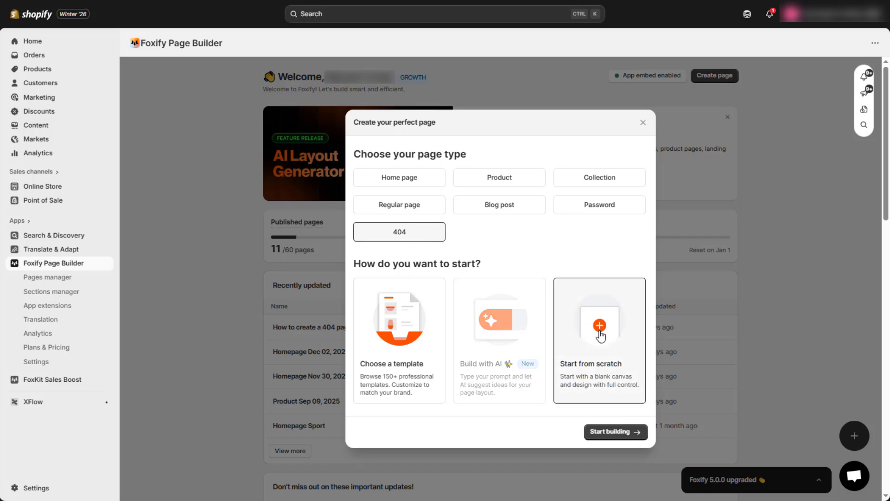
left_click(622, 432)
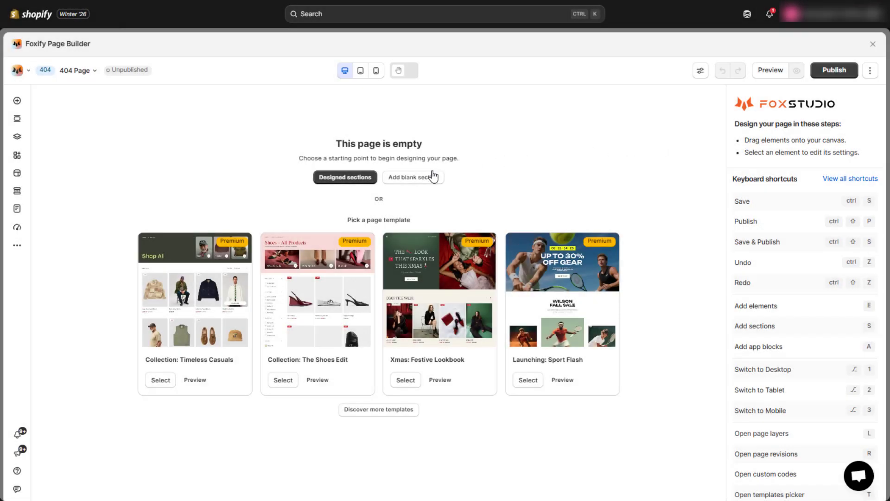
Add a blank section with a full-width container and a minimum height of 100vh
left_click(414, 177)
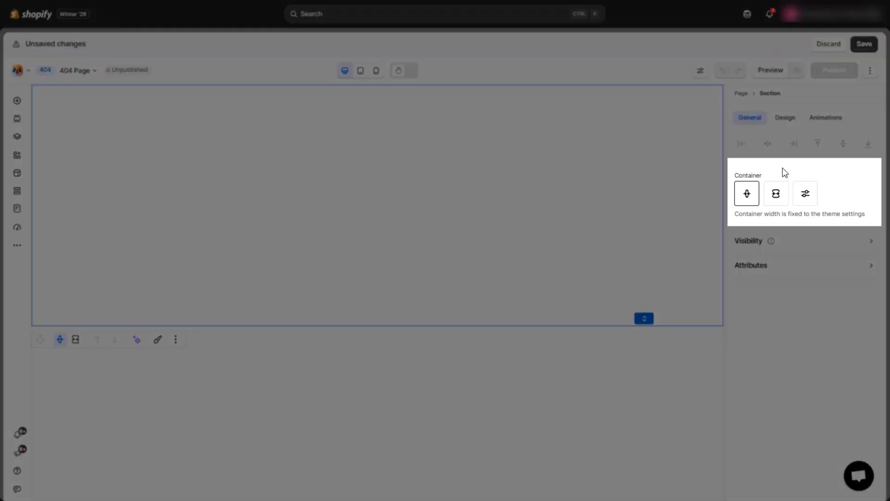
left_click(776, 202)
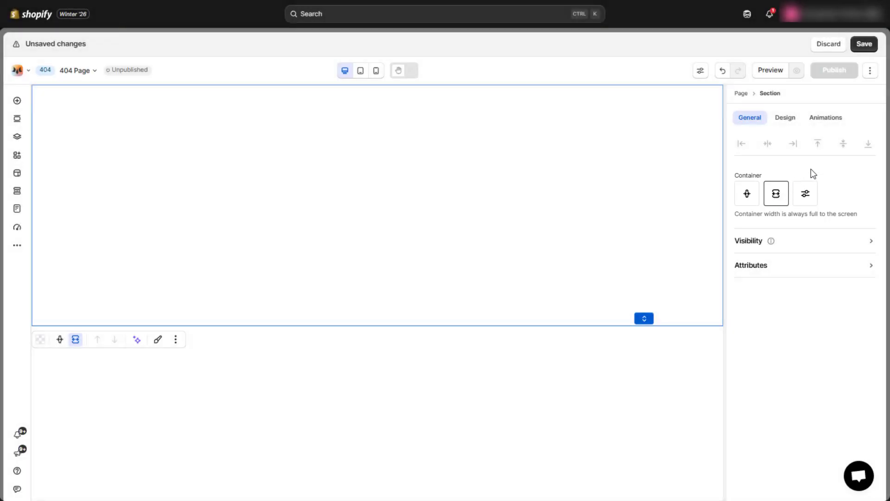
left_click(784, 119)
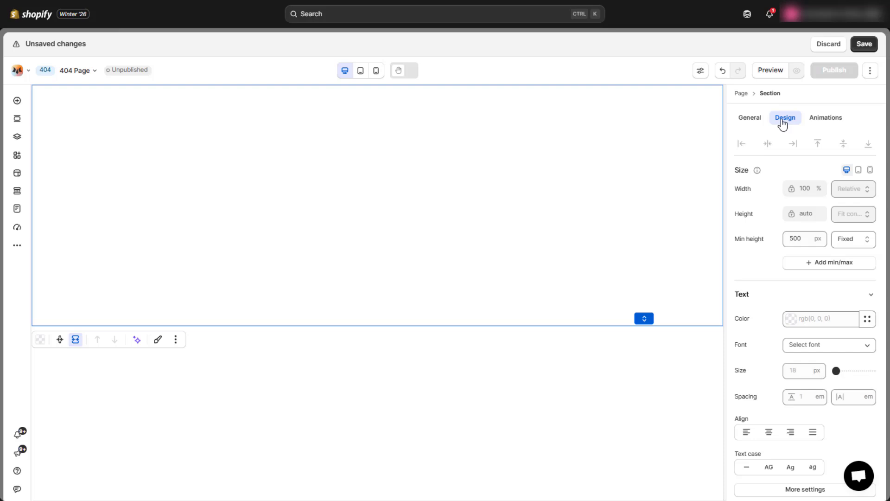
double_click(805, 239)
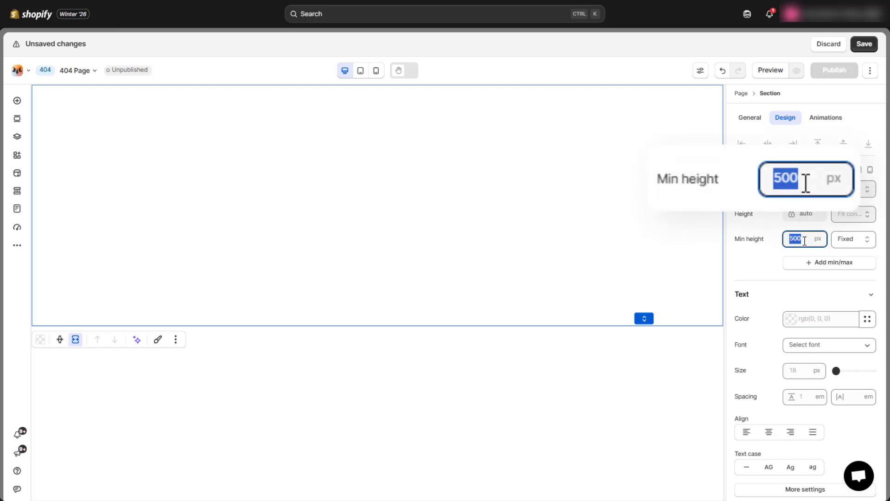
type("100v")
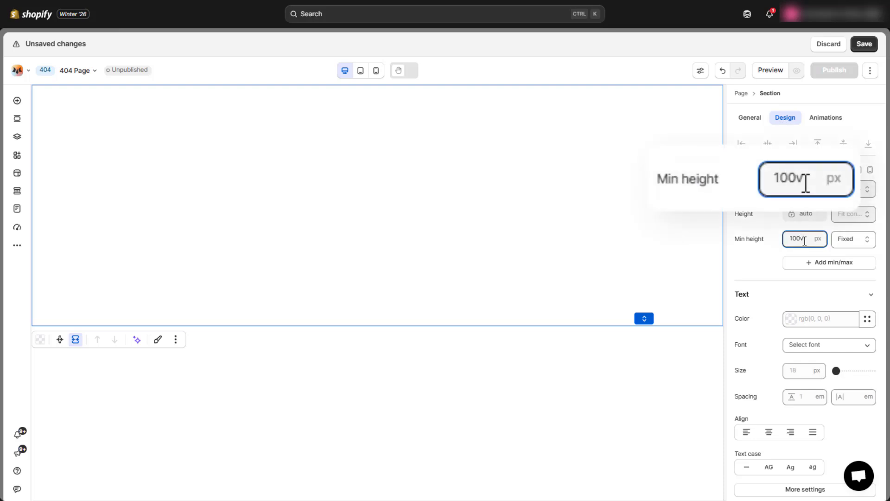
type("h")
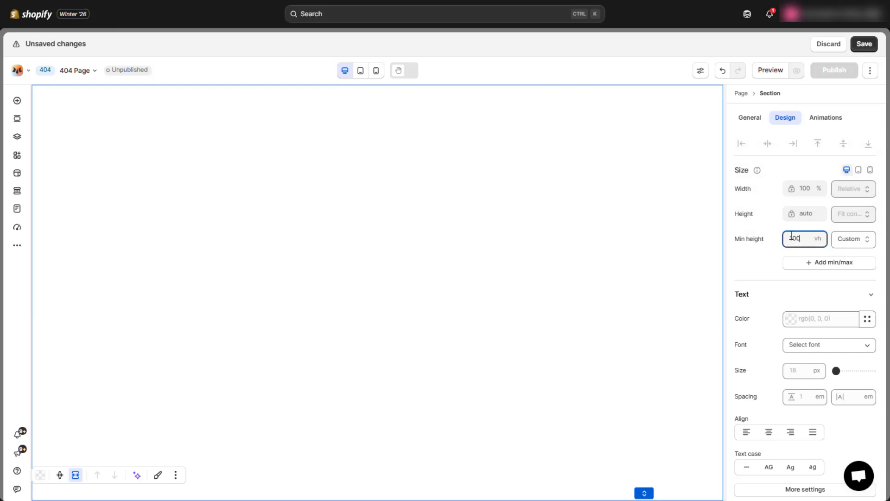
left_click(775, 227)
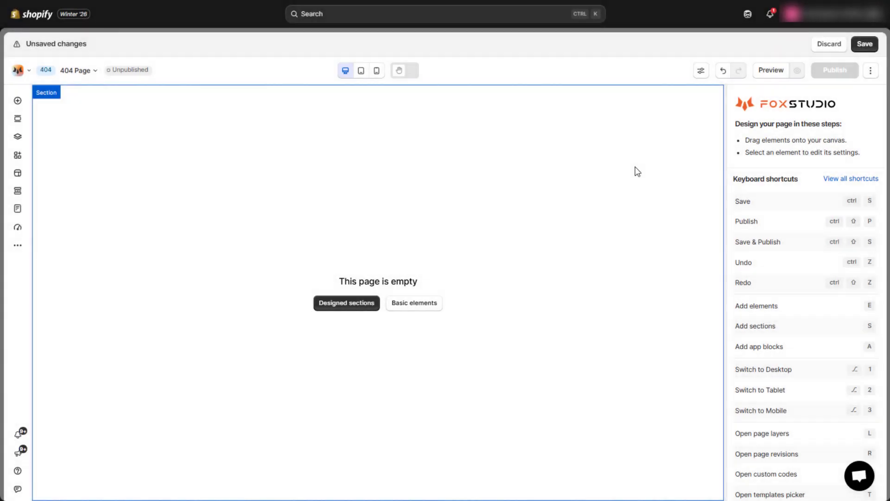
Add a Stack to the section and give it a width of 100% and a minimum height of 584 px
left_click(430, 302)
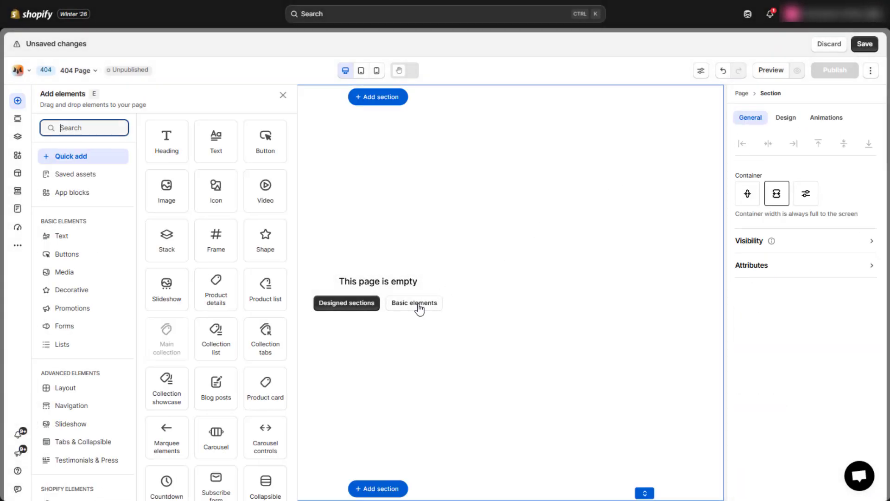
left_click_drag(162, 241, 210, 231)
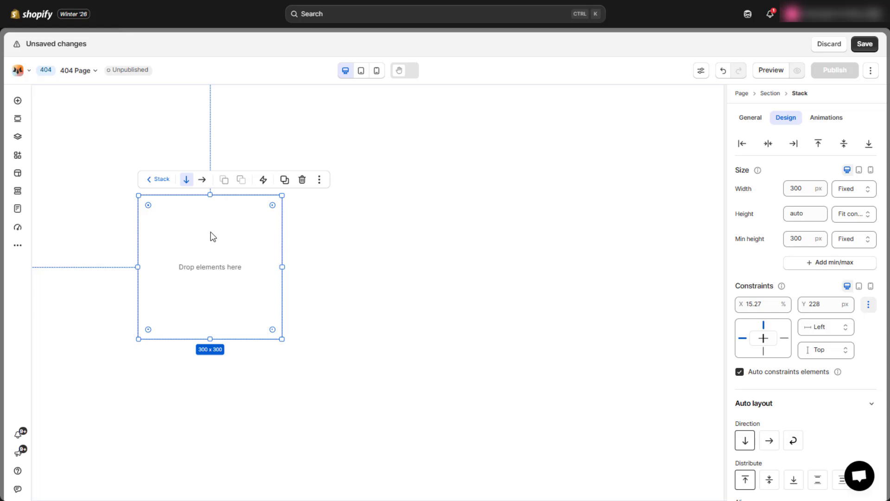
left_click(796, 189)
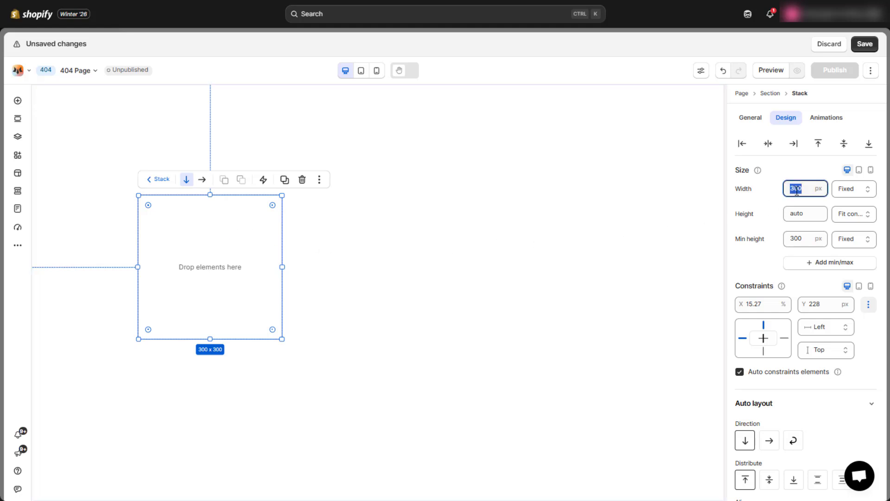
type("100%")
key("Return")
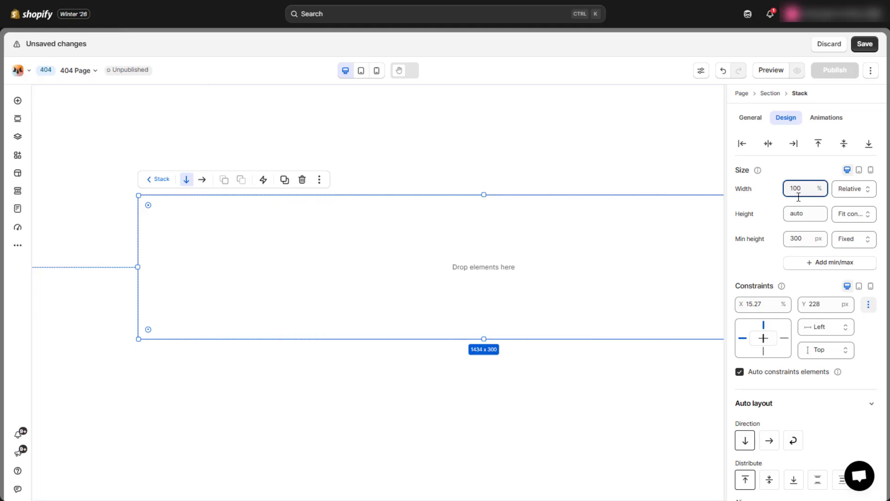
double_click(799, 239)
type("584")
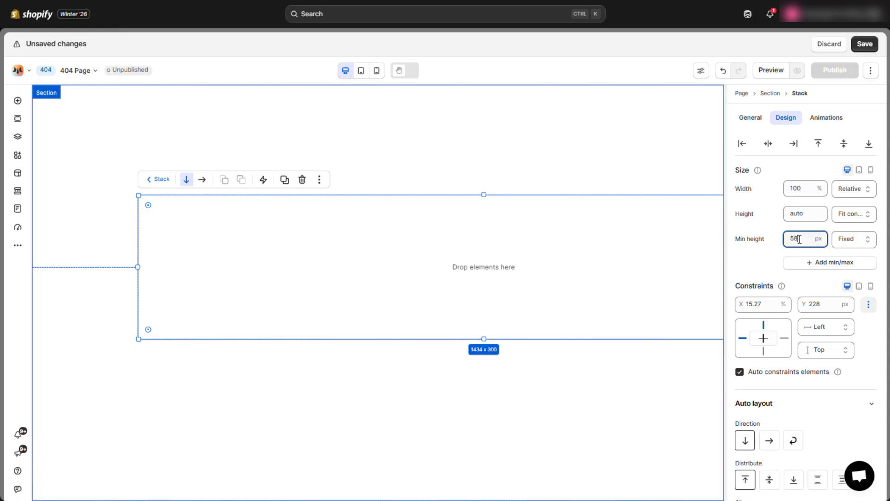
key("Return")
Set the stack's maximum width to 520 px and center it horizontally and vertically in the section
left_click(805, 260)
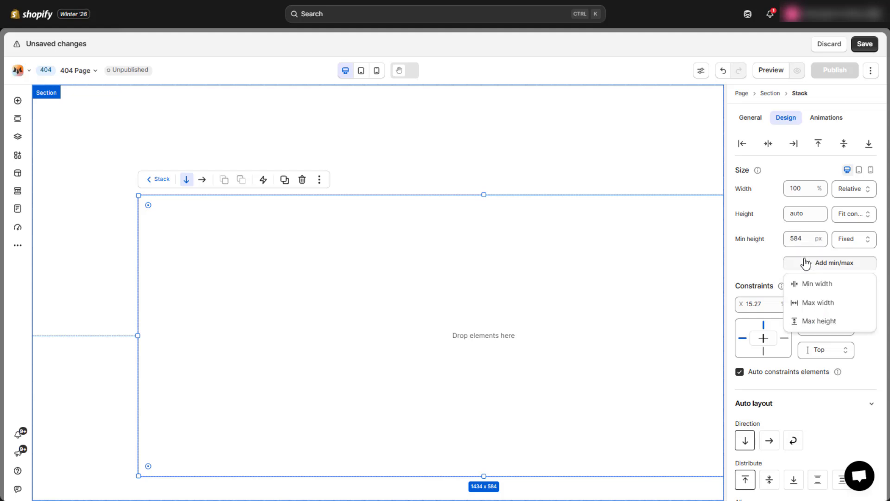
left_click(801, 302)
type("520")
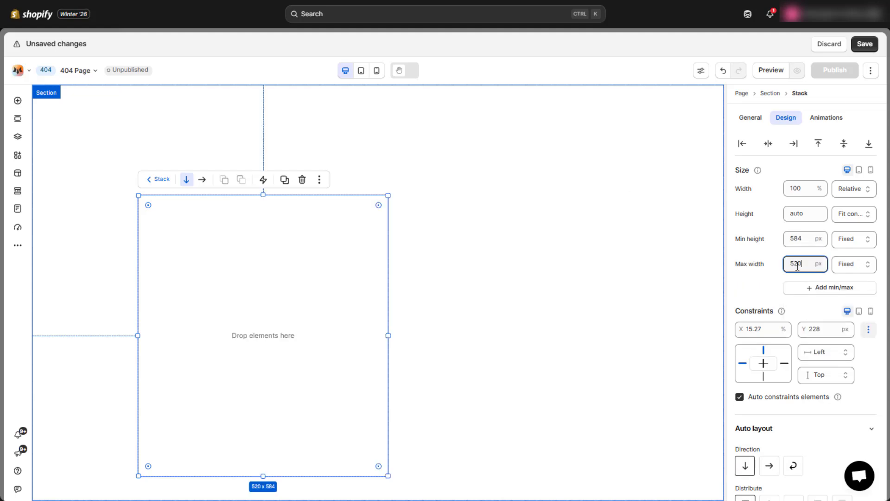
left_click(768, 277)
left_click(769, 144)
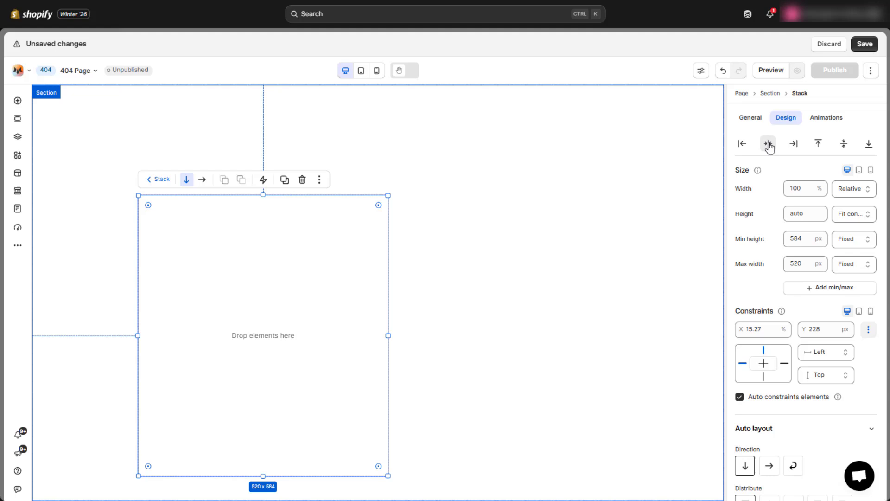
left_click(844, 144)
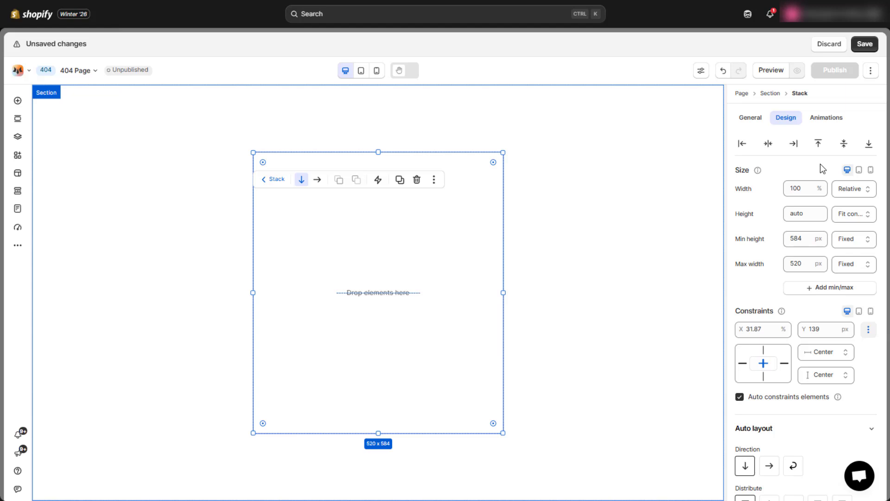
Center the stack's contents in both Distribute and Align, and enter a custom row gap
scroll(820, 163, "down", 5)
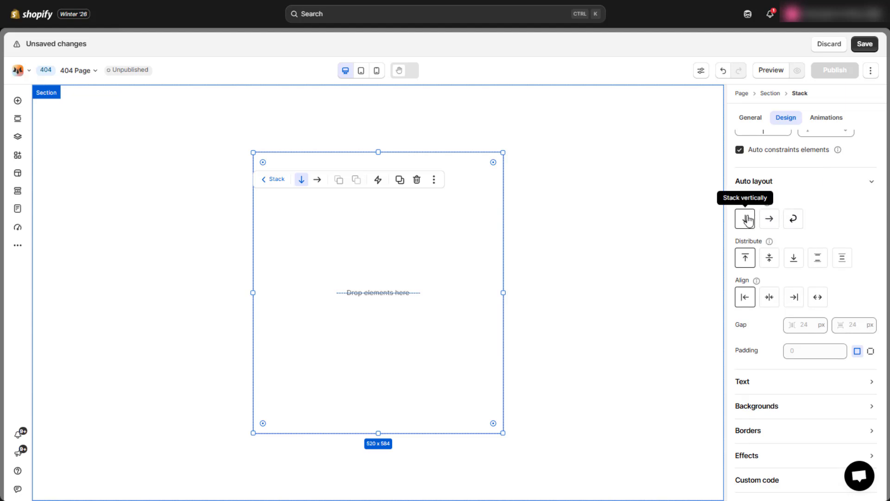
left_click(769, 259)
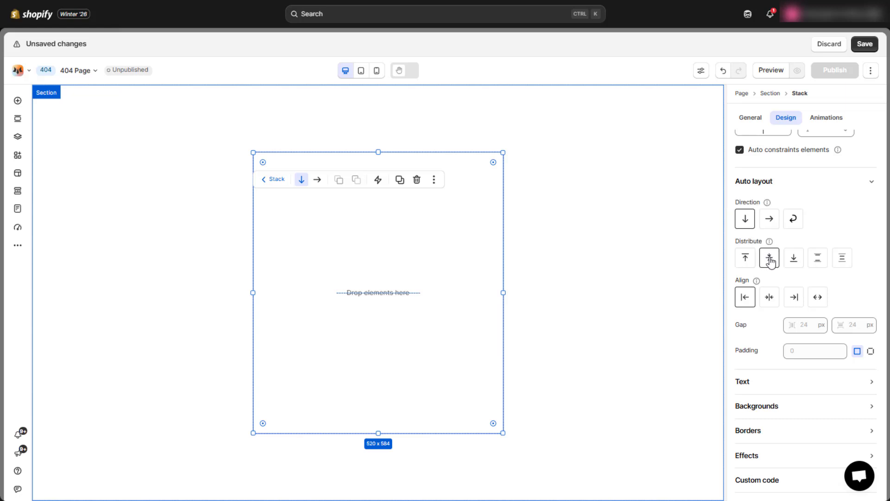
left_click(770, 299)
left_click(852, 330)
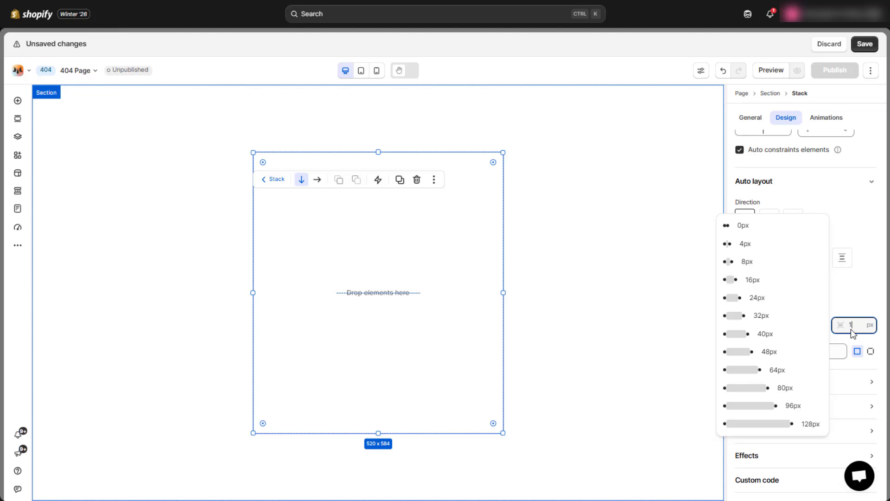
left_click(855, 303)
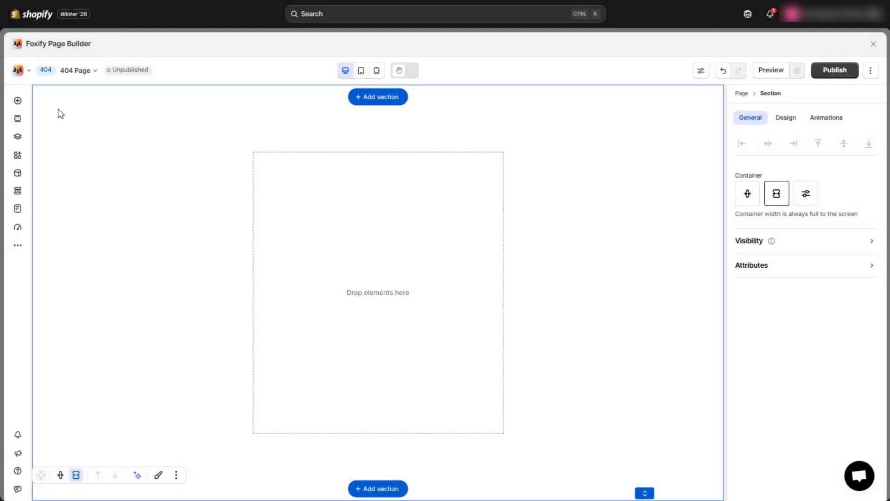
Add a Frame inside the stack and set its width to 100%
left_click(17, 100)
left_click_drag(194, 236, 383, 285)
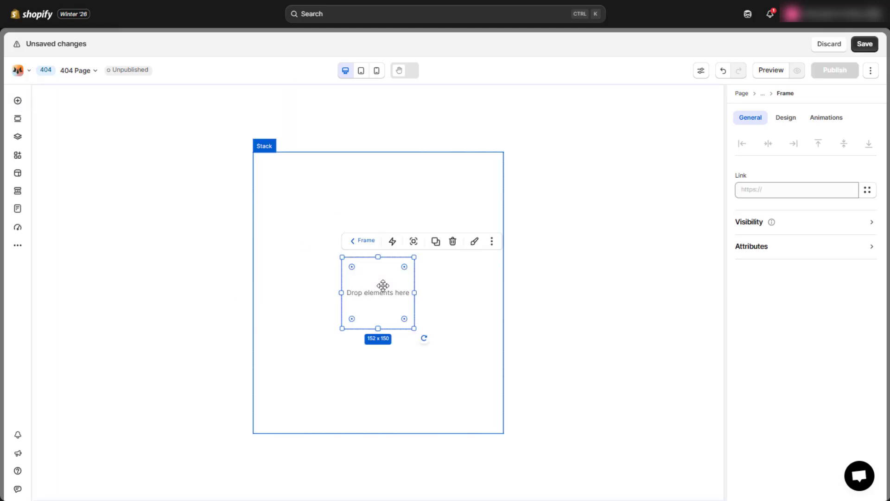
left_click(791, 120)
left_click(794, 187)
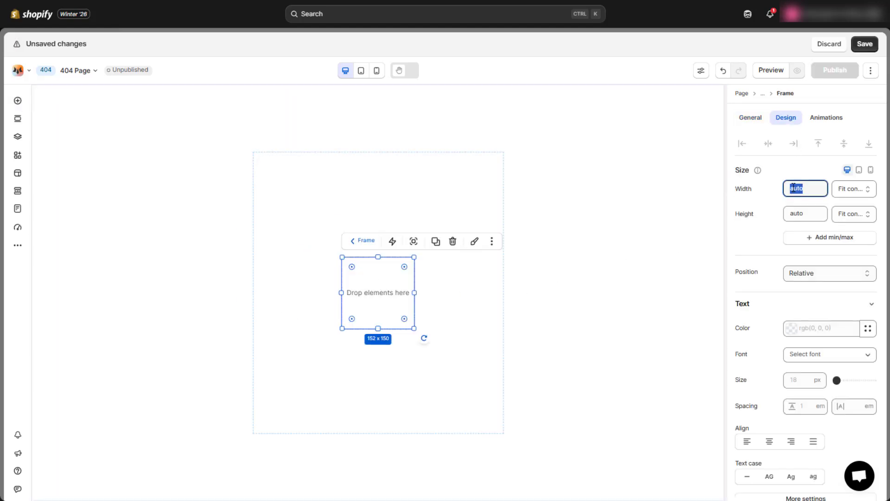
key("Return")
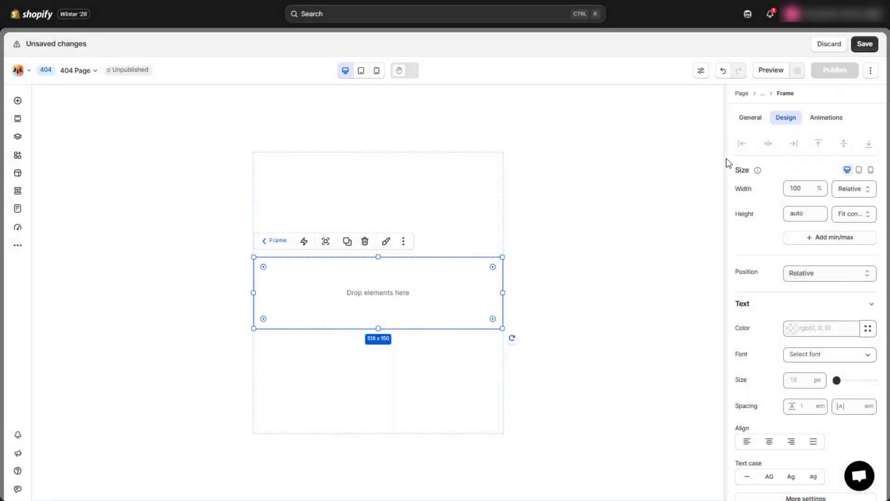
Add a Heading at the left side of the frame and replace its text with "4"
left_click(17, 100)
left_click_drag(167, 142, 308, 292)
triple_click(800, 217)
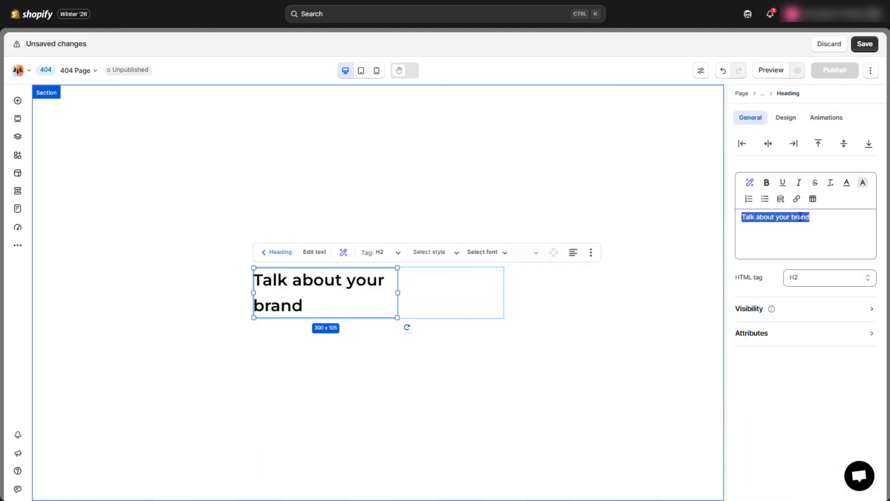
type("4")
Add an Image element in the frame beside the "4" heading and assign emoji.png to it
left_click(17, 100)
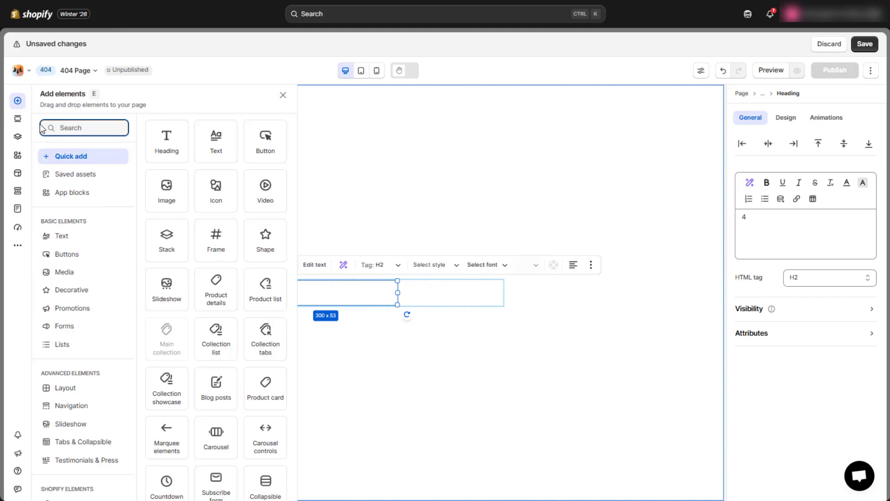
left_click_drag(155, 185, 344, 293)
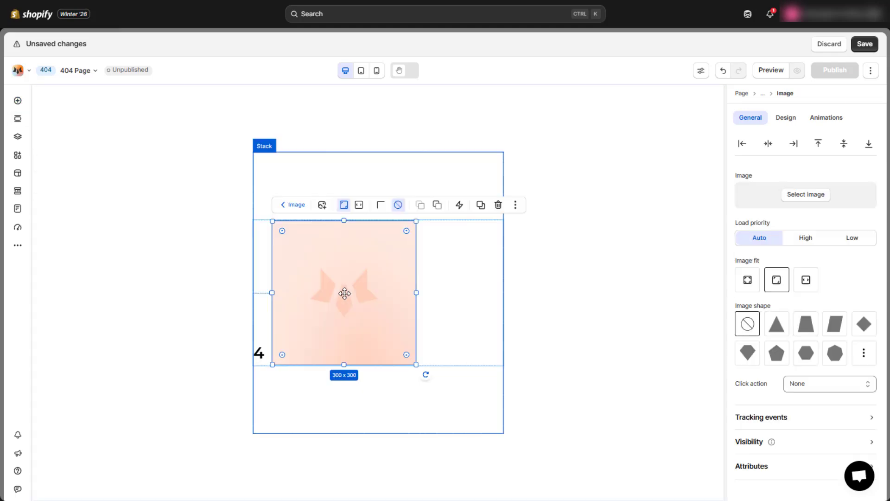
double_click(345, 293)
left_click(304, 192)
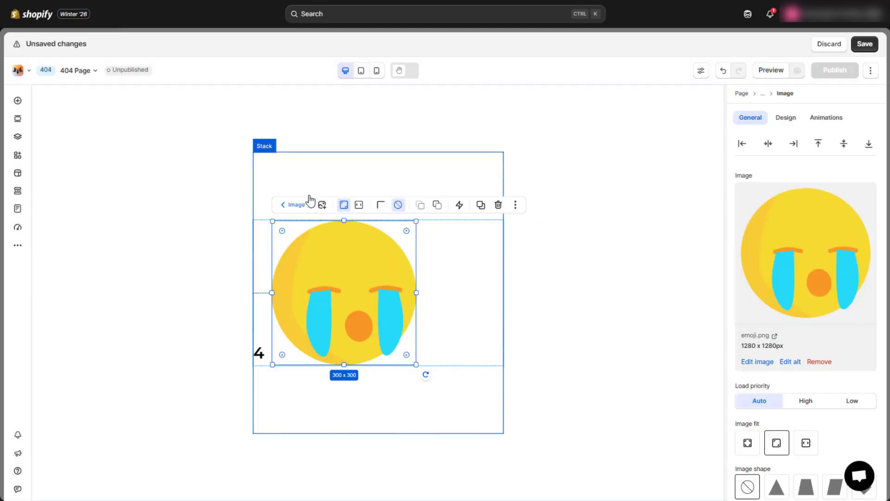
Add a second Heading on the right half of the frame and change its text to "4"
left_click(17, 101)
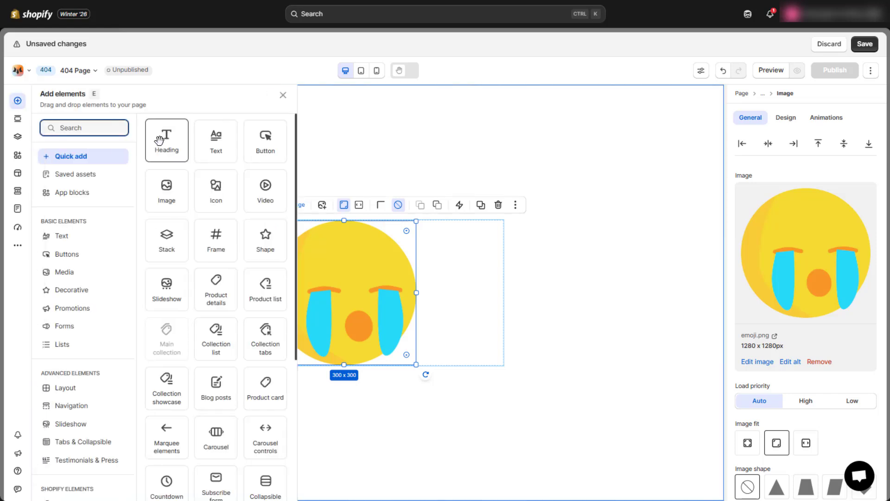
left_click_drag(159, 140, 392, 294)
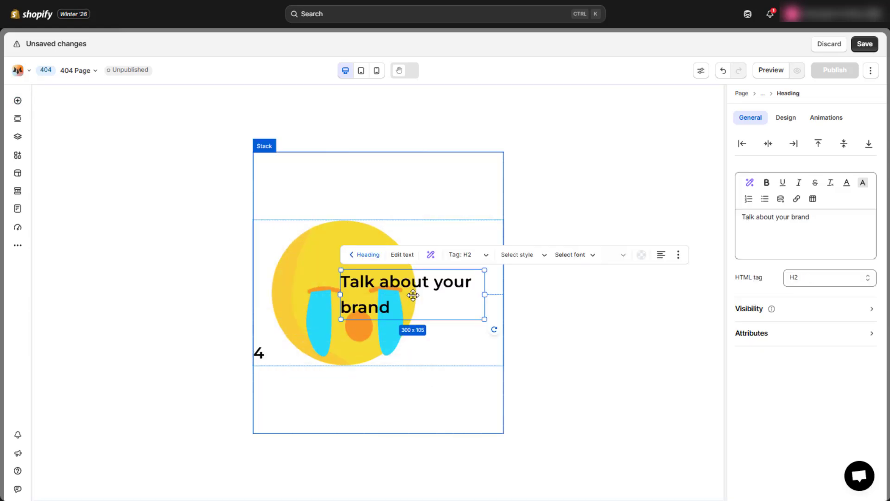
triple_click(765, 217)
type("4")
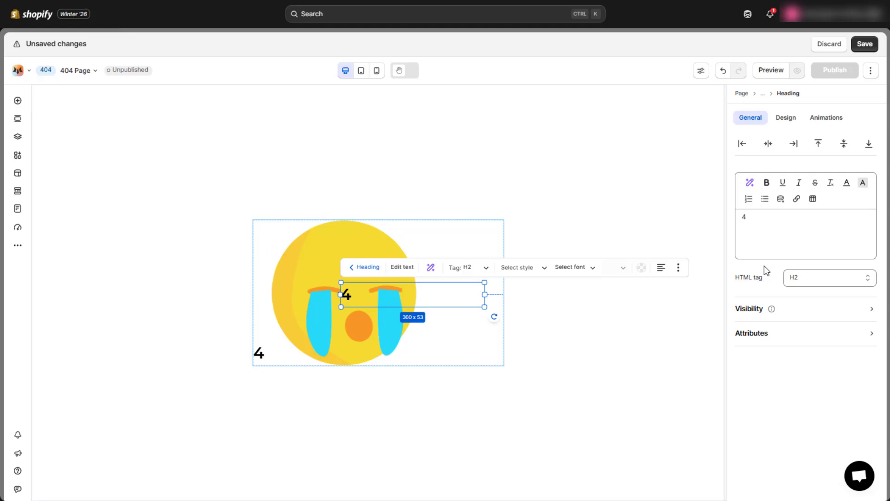
Set the width of the left "4" heading to auto
left_click(266, 352)
left_click(786, 119)
left_click(788, 188)
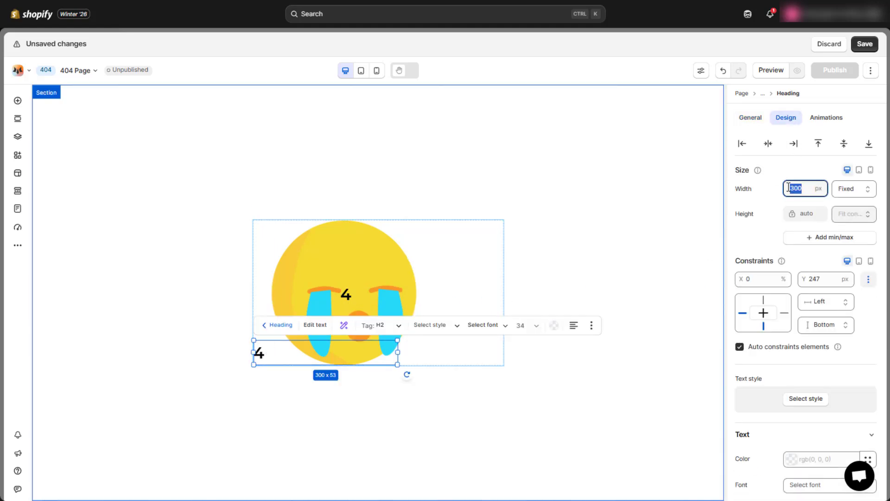
type("auto")
key("Return")
left_click(779, 203)
Color the left "4" heading #232323 and set its font to Montserrat with Bold weight
scroll(779, 205, "down", 4)
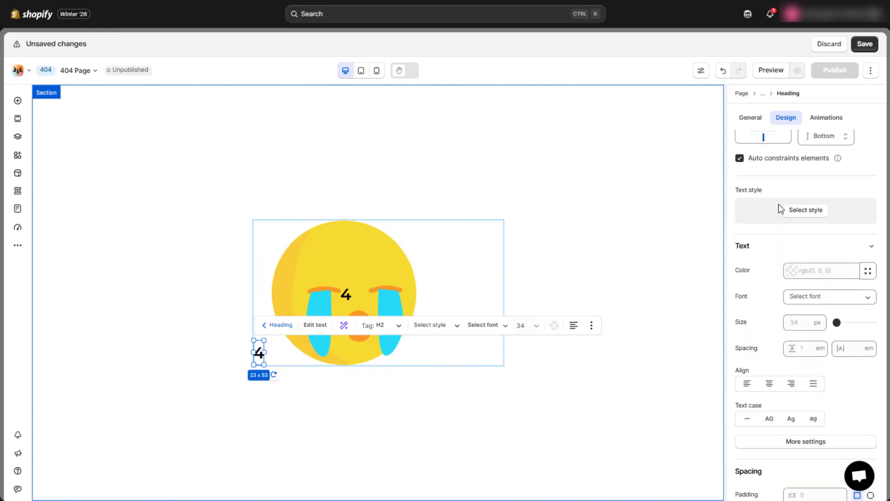
left_click(825, 234)
type("#232323")
left_click(831, 224)
left_click(820, 263)
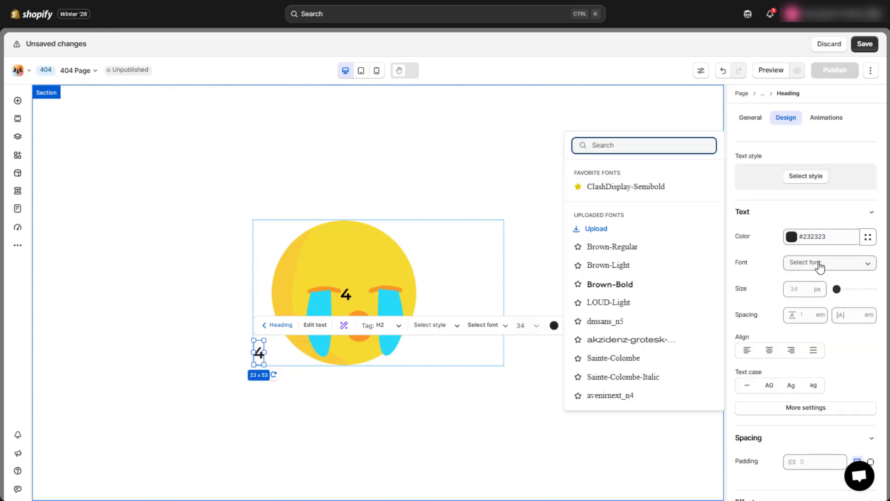
type("mont")
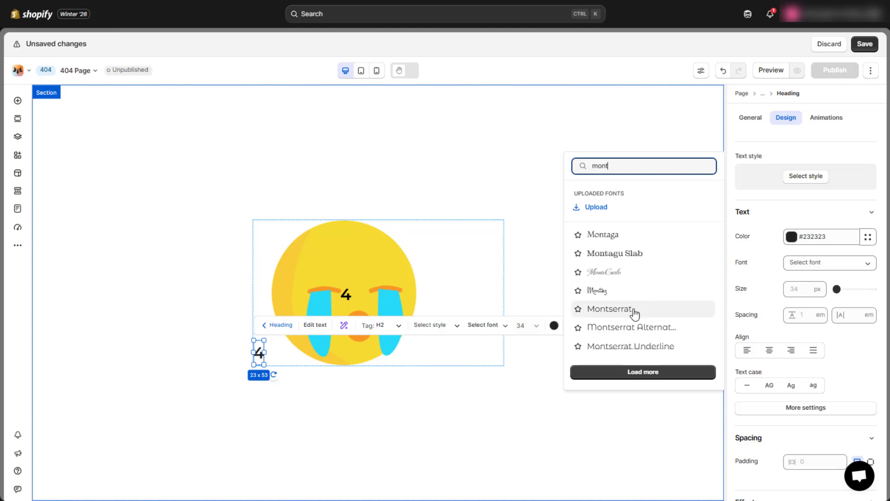
left_click(632, 309)
left_click(824, 296)
left_click(800, 418)
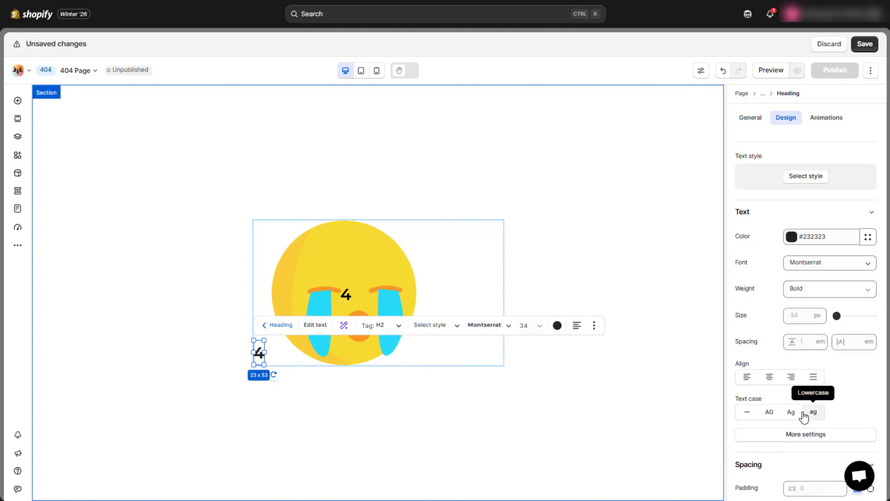
Give the left "4" heading a 146 px text size with 1 em line spacing and center it vertically in the frame
left_click(795, 316)
type("146")
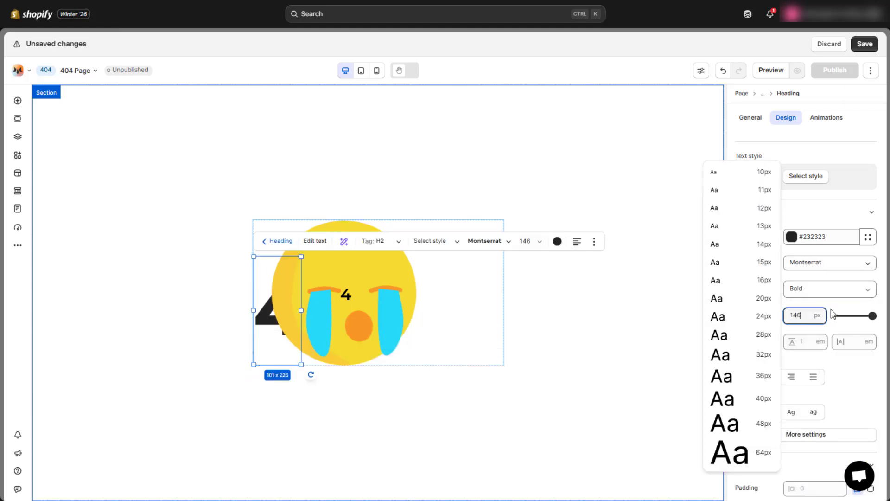
left_click(811, 341)
type("1")
left_click(777, 336)
scroll(801, 420, "up", 4)
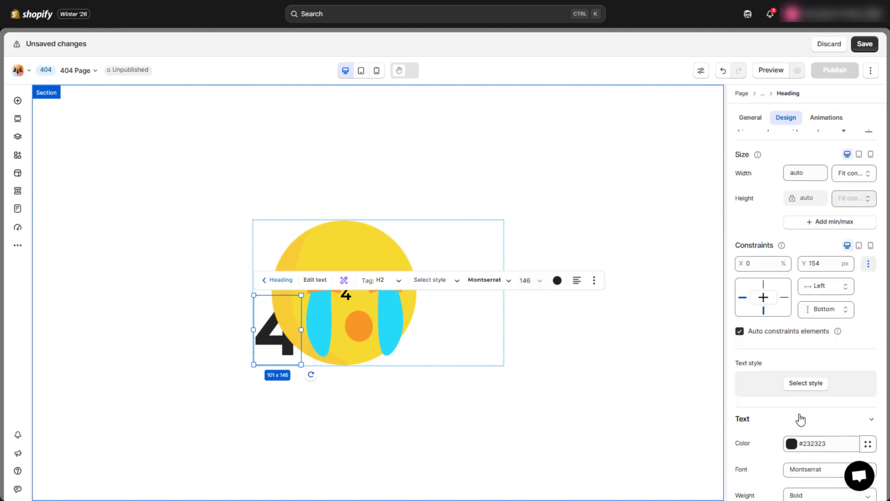
left_click(844, 143)
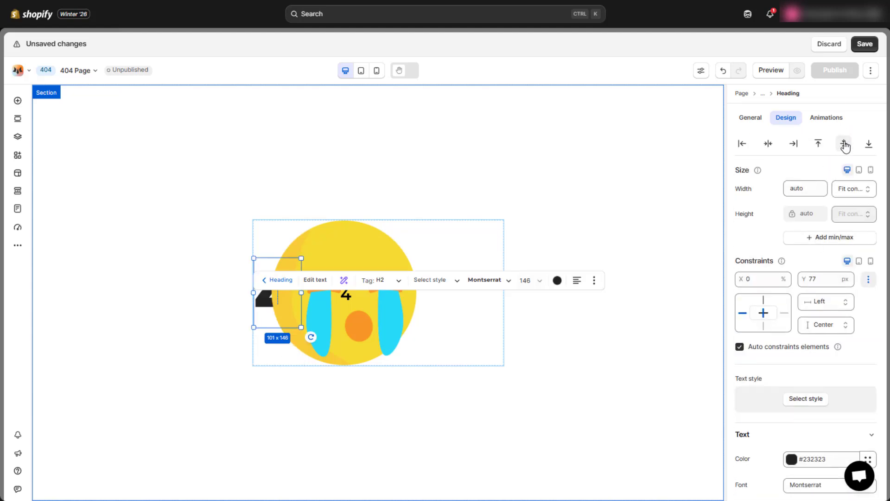
Resize the emoji image to 168 px wide with auto height and center it horizontally and vertically in the frame
left_click(364, 320)
left_click(794, 121)
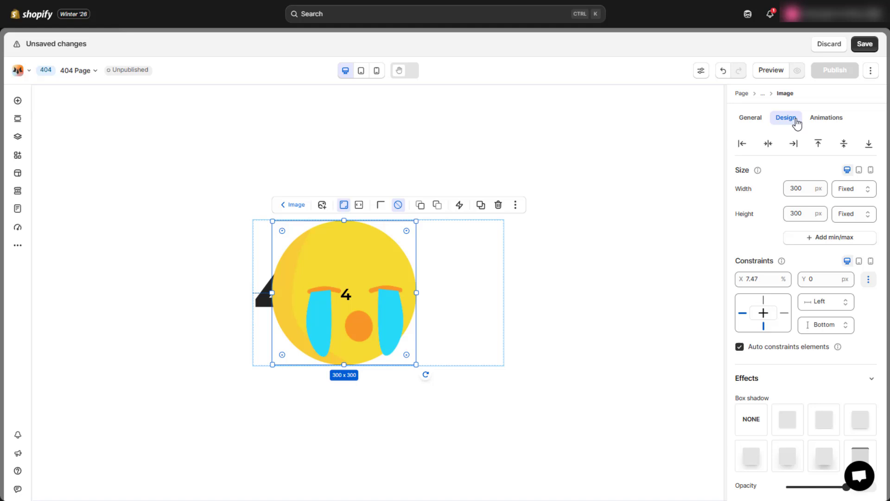
double_click(796, 189)
type("168")
key("Return")
double_click(797, 214)
type("auto")
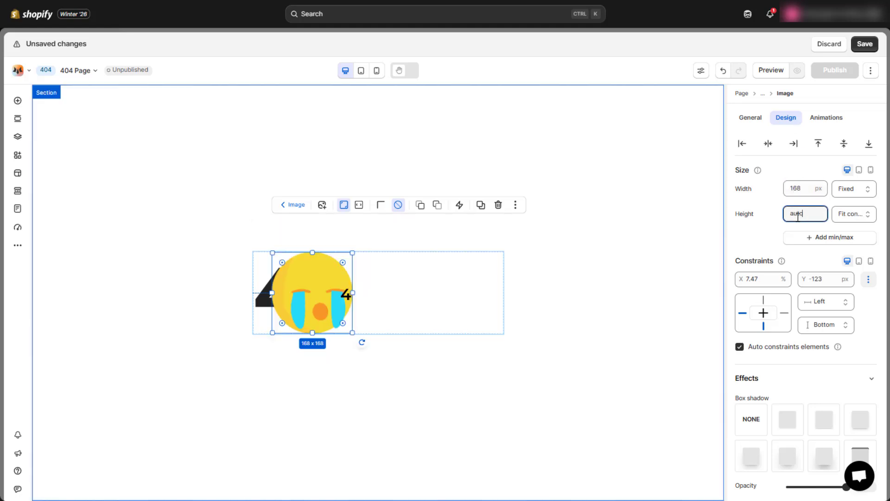
left_click(768, 143)
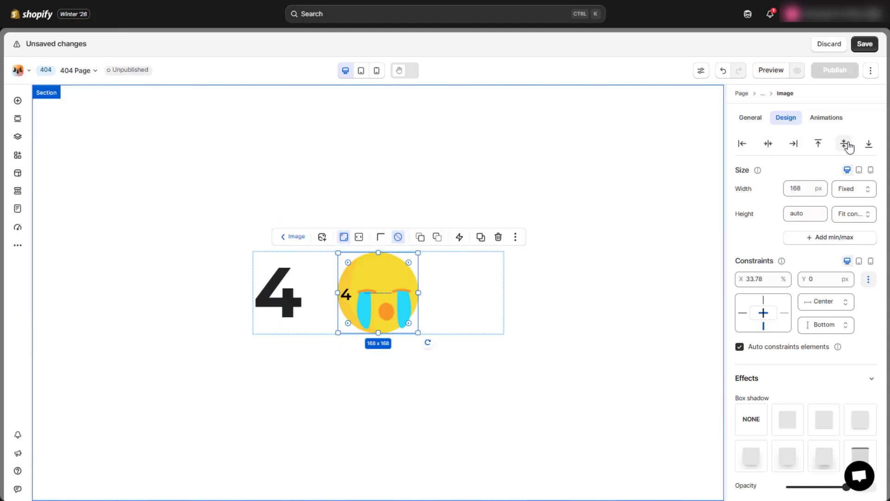
left_click(844, 144)
Copy the left "4" heading's style onto the second "4" and center that heading vertically in the frame
left_click(289, 302)
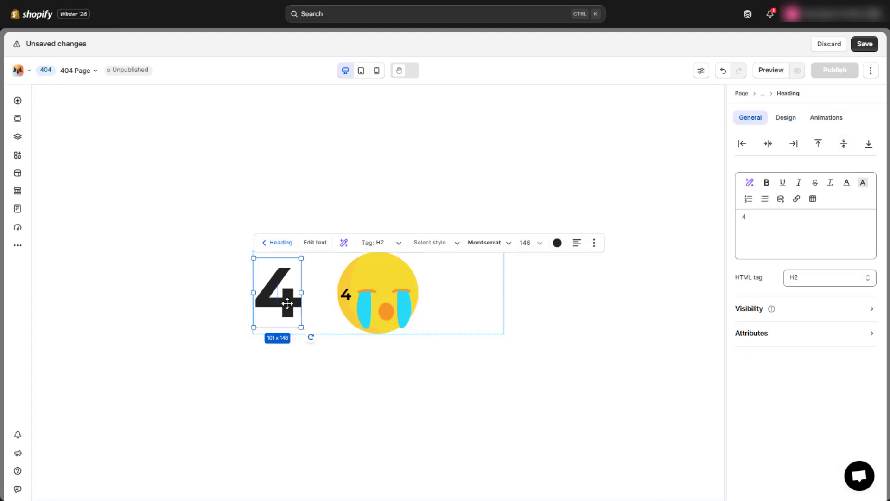
right_click(289, 301)
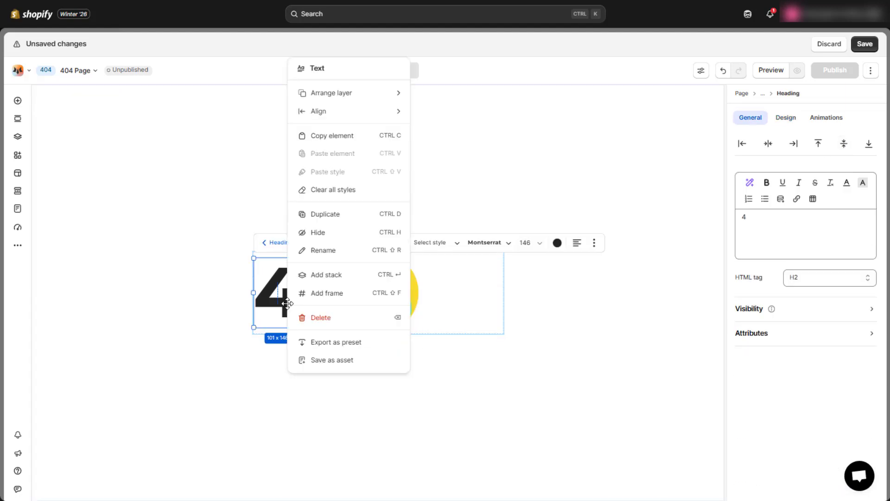
left_click(350, 136)
left_click(349, 293)
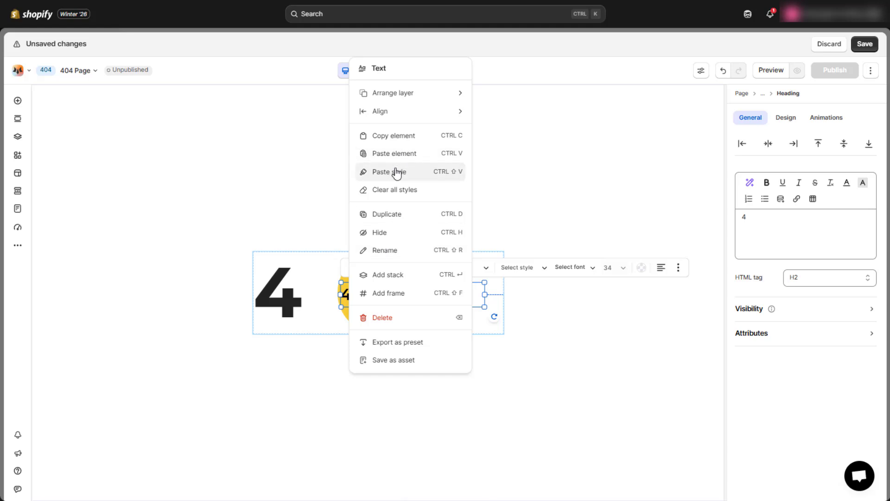
left_click(396, 172)
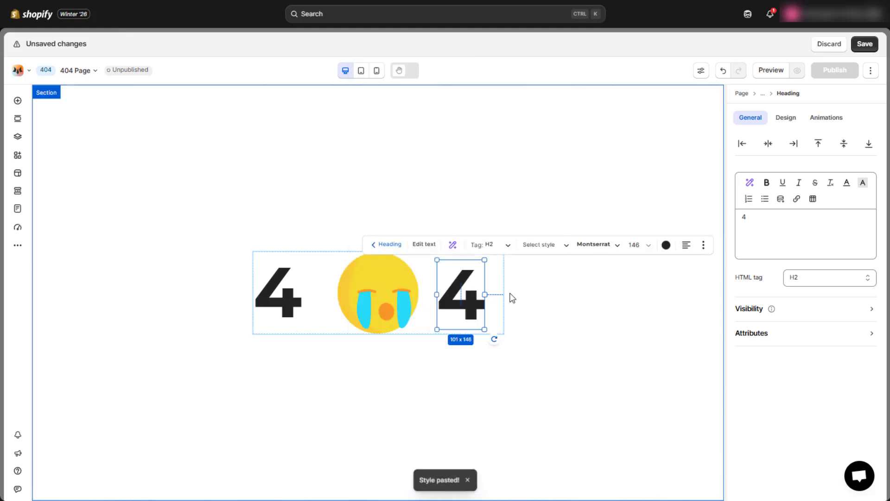
left_click(495, 298)
double_click(465, 299)
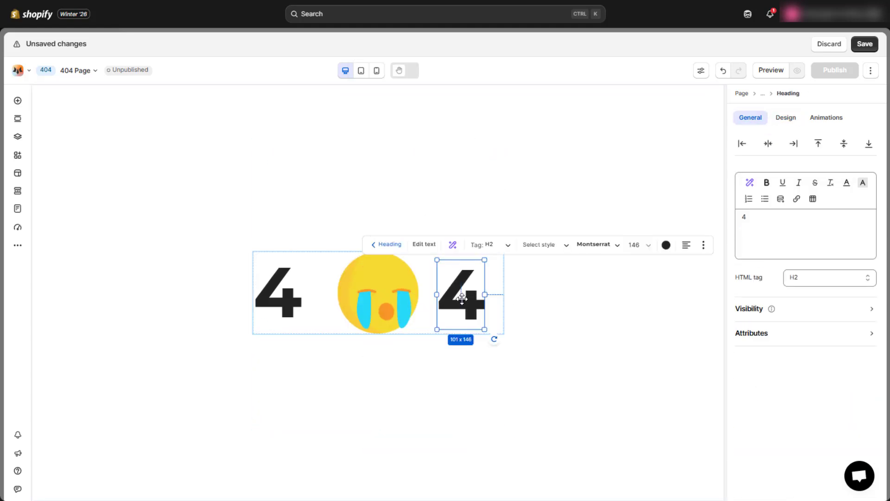
left_click(516, 313)
Set the horizontal (X) constraint of the left "4" heading to 18%
left_click(298, 302)
left_click(297, 303)
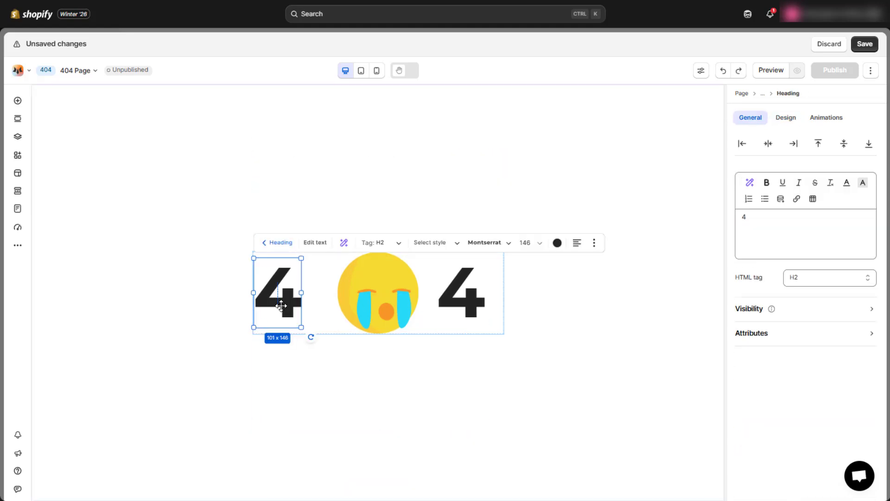
left_click(786, 117)
left_click(759, 279)
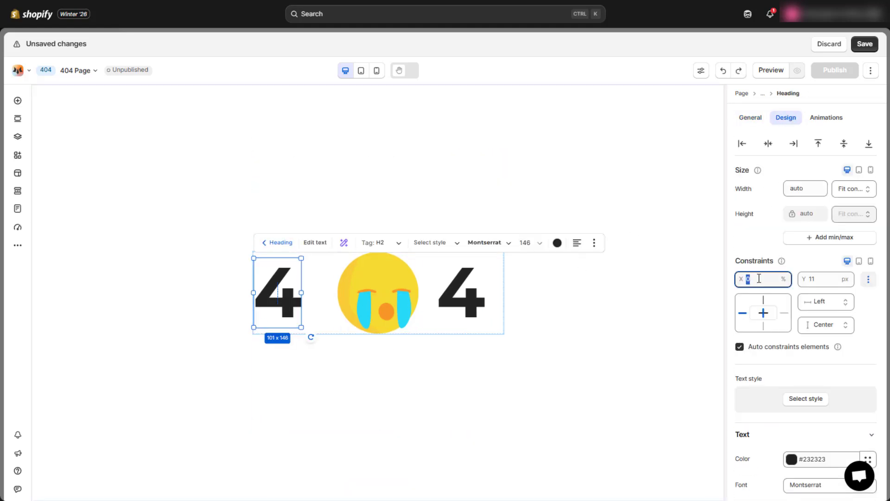
type("18")
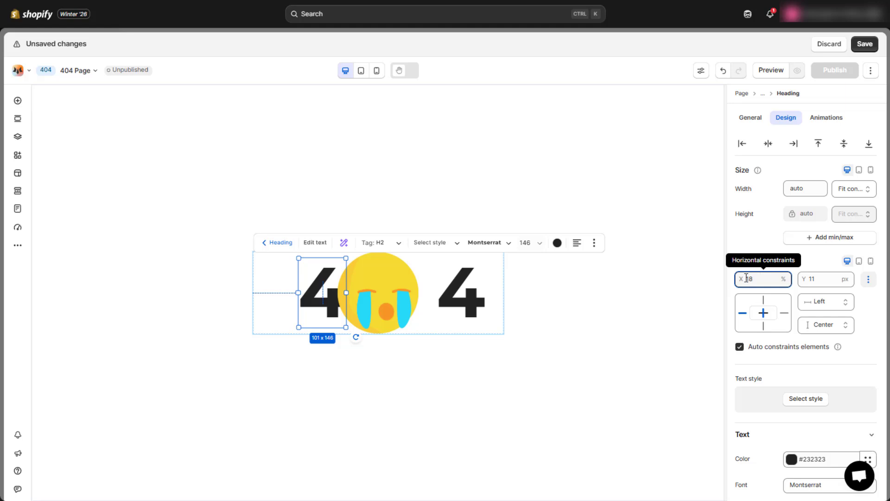
Set the horizontal (X) constraint of the right "4" heading to 61.5%
left_click(465, 301)
left_click(763, 279)
type("61")
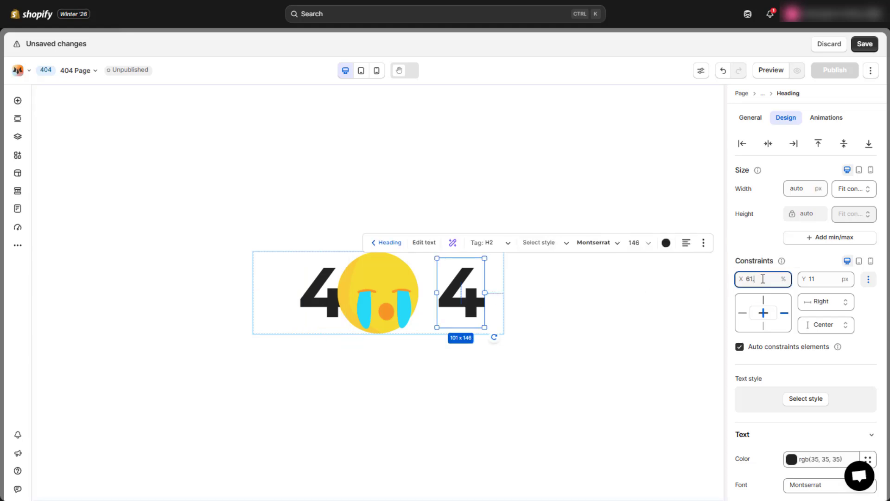
type(".5")
left_click(373, 297)
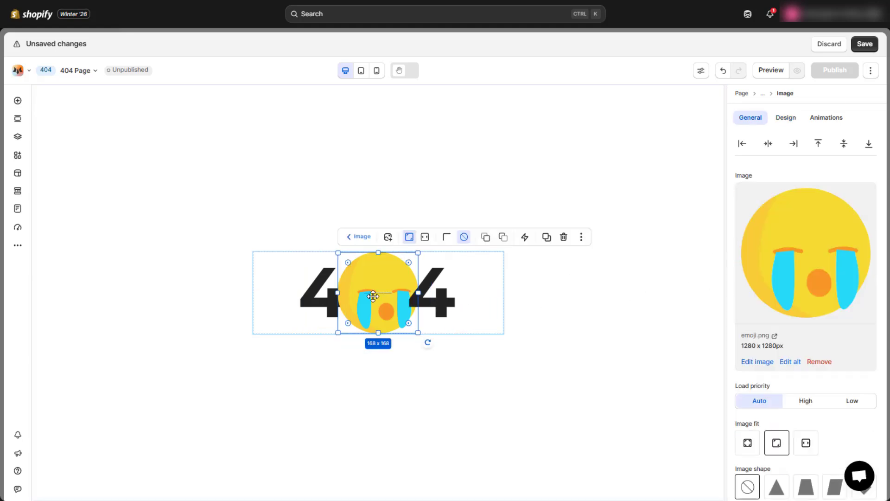
left_click(528, 287)
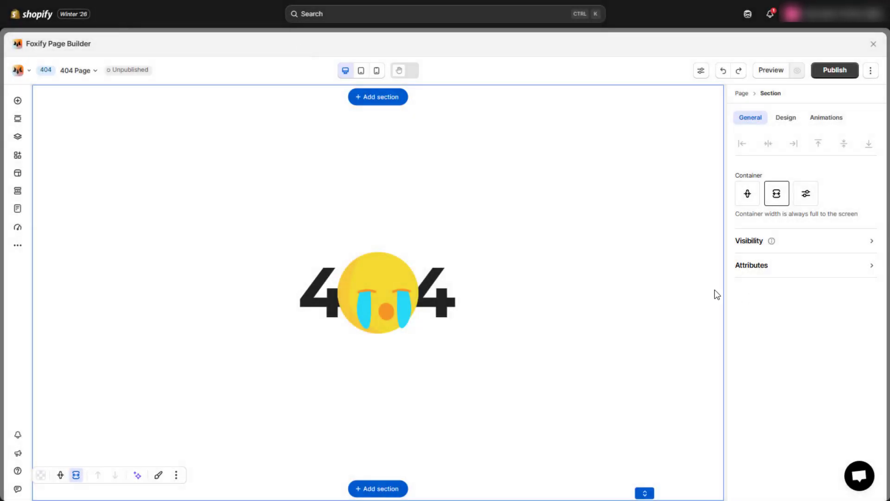
Add a Heading below the 404 frame in the stack with the text "Oops! Page Not Be Found"
left_click(17, 100)
left_click_drag(167, 140, 347, 348)
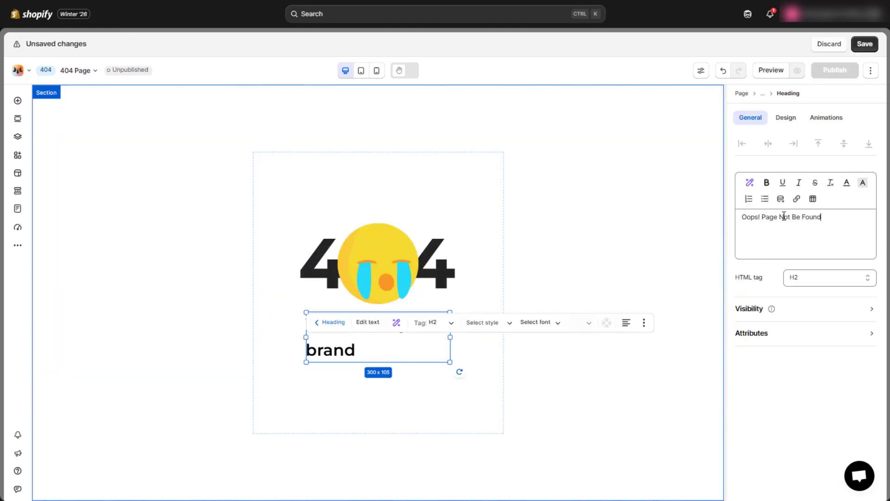
Add a Text element below the heading reading "Sorry but the page you are looking for does not exist, have been removed. name changed or is temporarily unavailable"
left_click(18, 100)
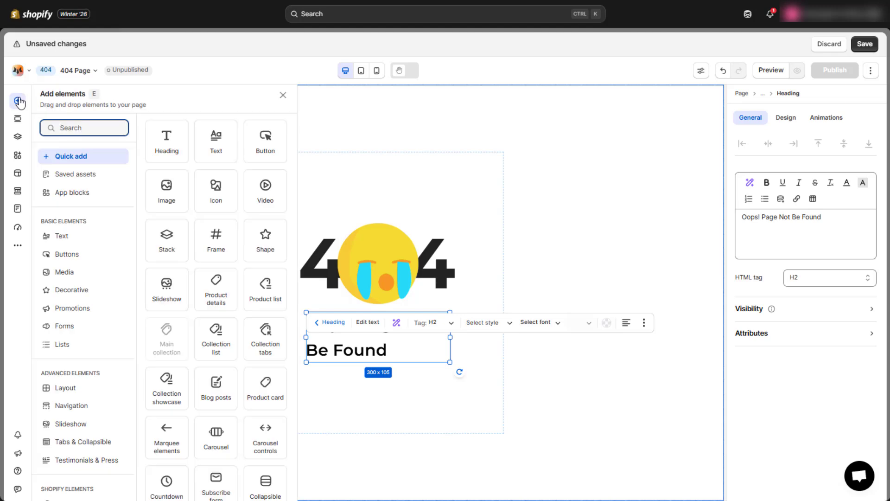
left_click_drag(206, 141, 354, 382)
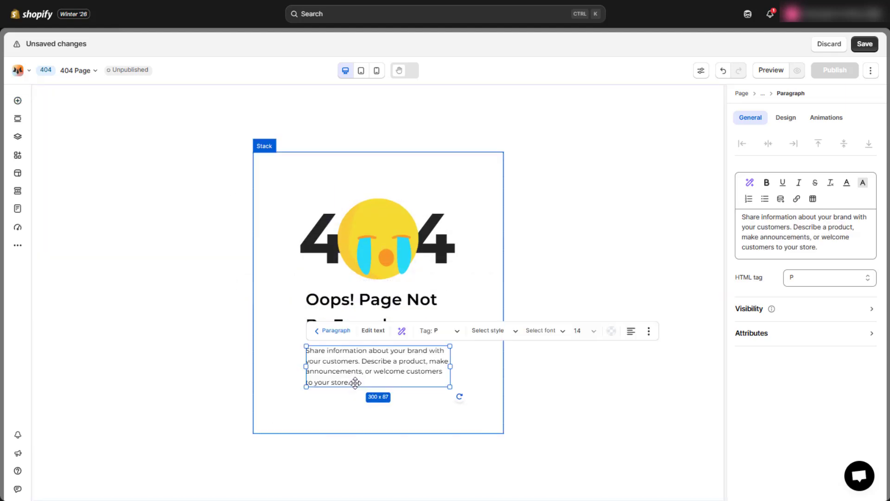
left_click(772, 233)
key("ctrl+a")
key("ctrl+v")
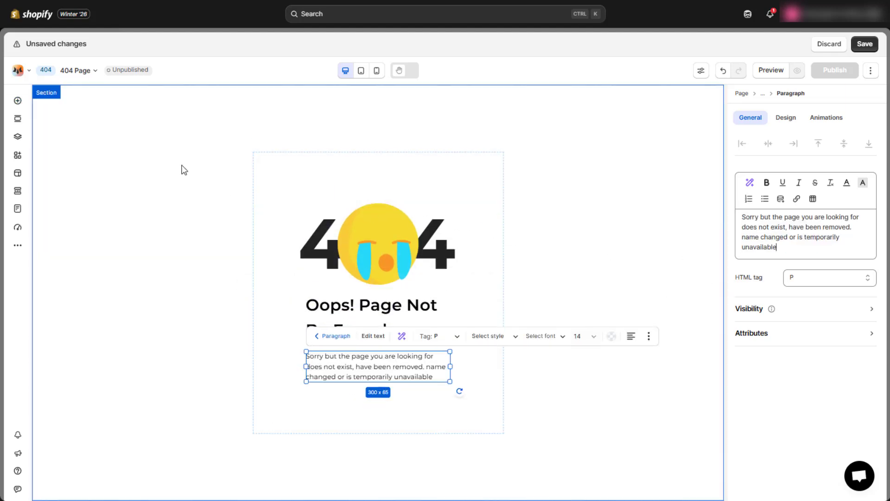
Add a Button below the paragraph in the stack and label it "Back to homepage"
left_click(18, 100)
left_click_drag(271, 150, 350, 382)
left_click(793, 188)
key("ctrl+a")
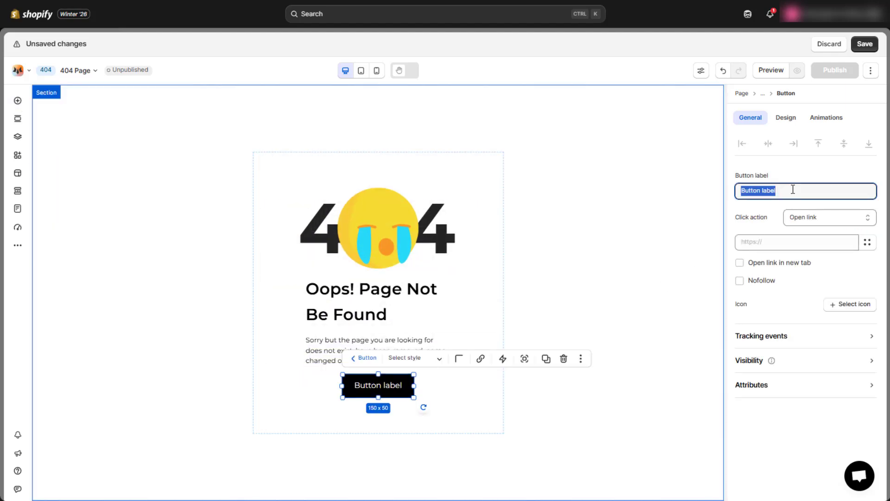
key("ctrl+v")
Set the width of the "Oops! Page Not Be Found" heading to auto
left_click(357, 298)
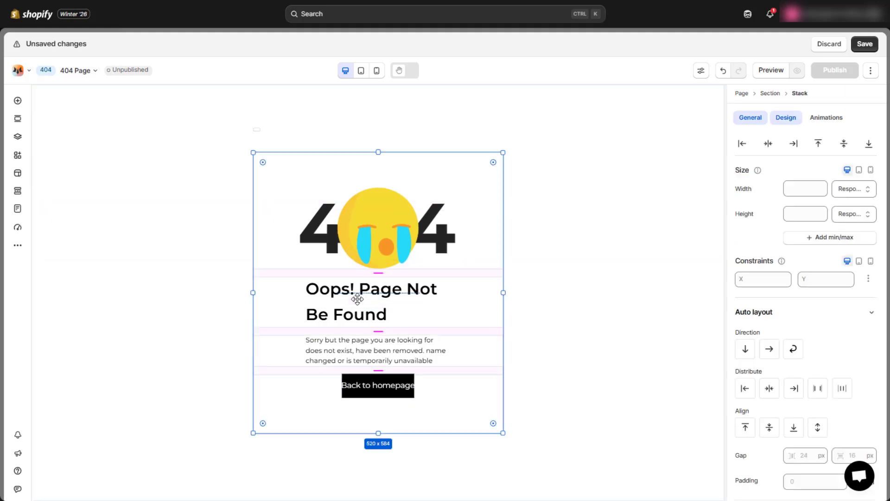
left_click(357, 298)
left_click(786, 119)
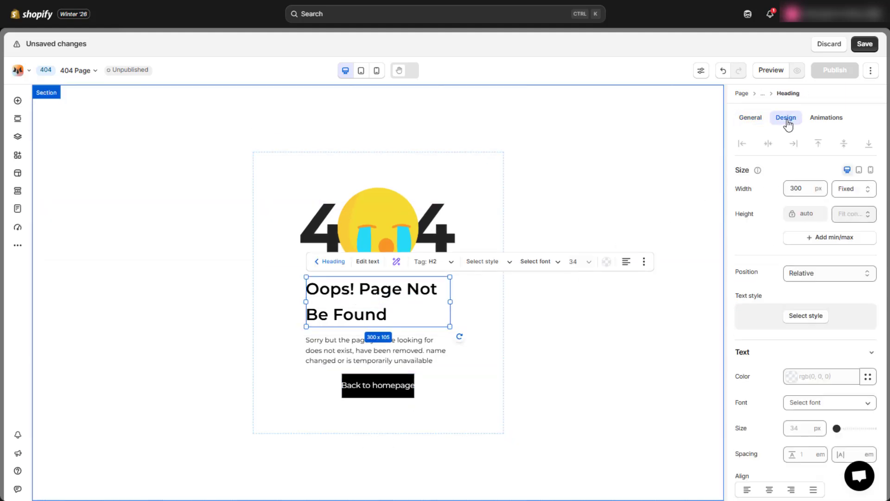
left_click(802, 190)
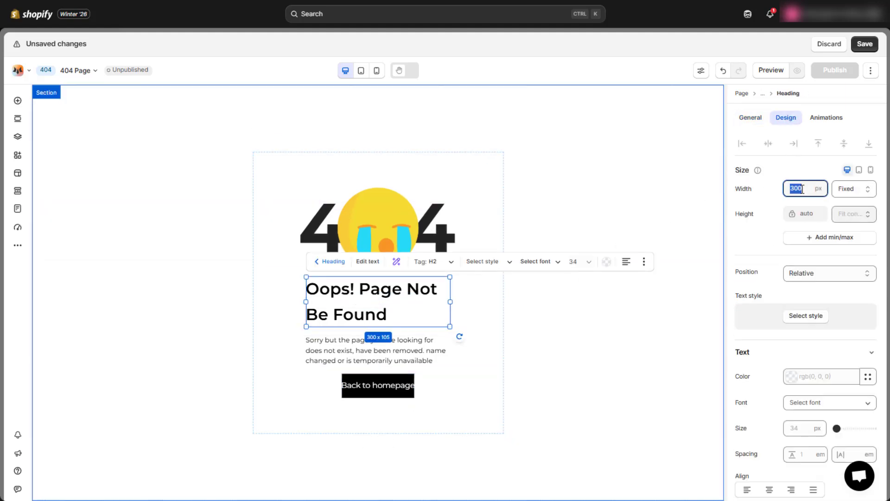
key("Return")
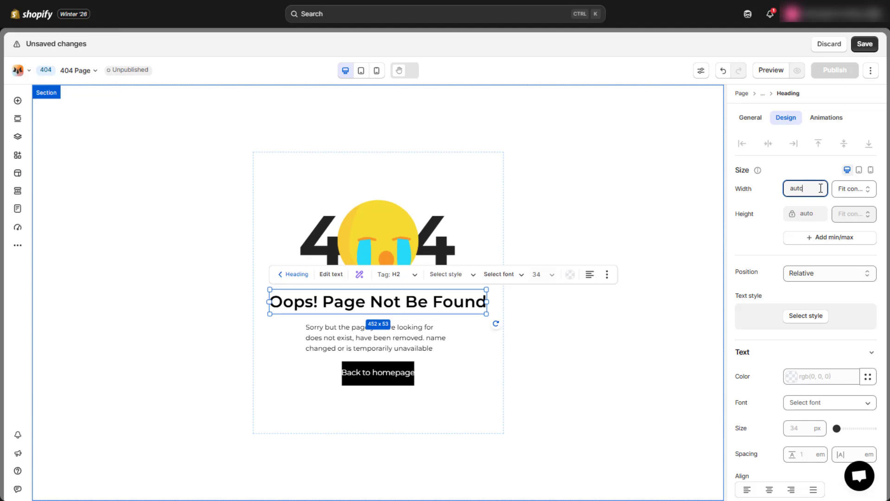
Color the "Oops! Page Not Be Found" heading #232323 and change its font to Montserrat
scroll(821, 188, "down", 1)
left_click(825, 322)
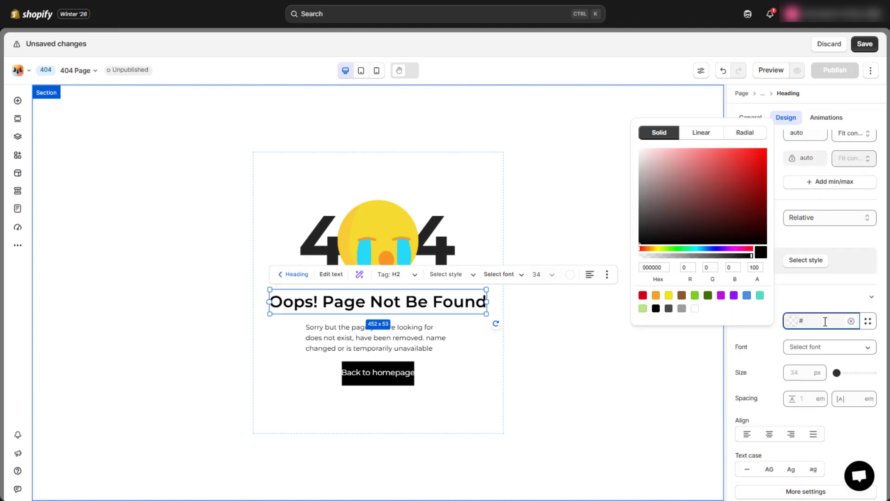
type("#232323")
key("Return")
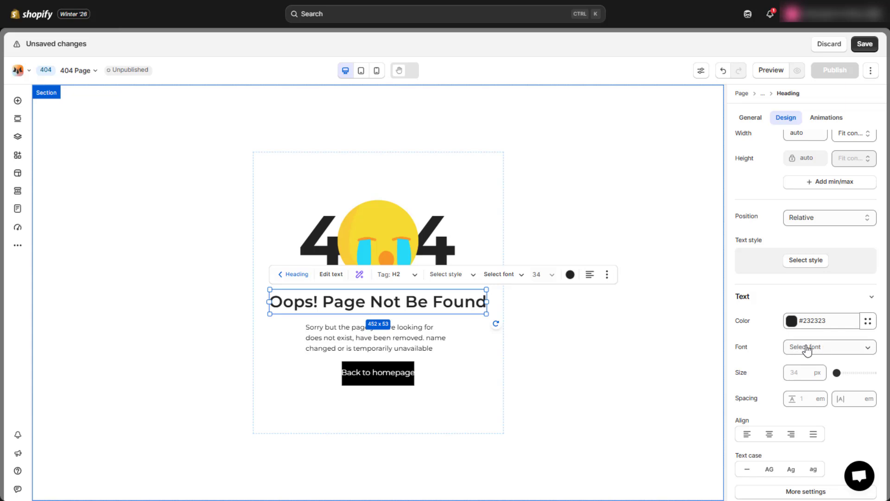
left_click(807, 351)
type("mon")
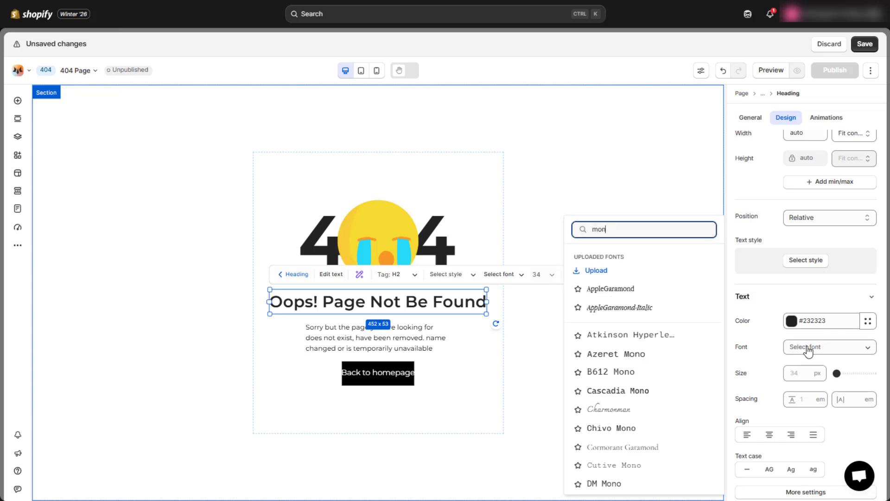
type("ts")
left_click(654, 357)
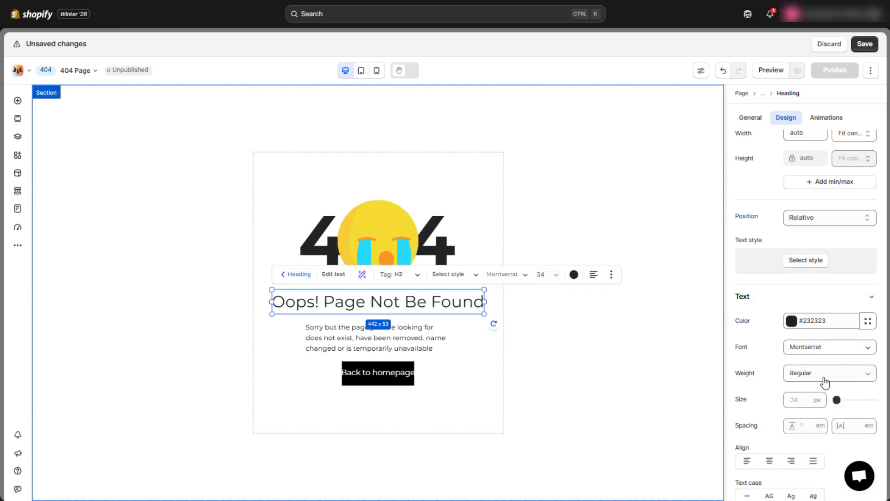
Set the "Oops! Page Not Be Found" heading to Bold, 22 px and uppercase
left_click(825, 373)
left_click(825, 315)
left_click(796, 401)
type("22")
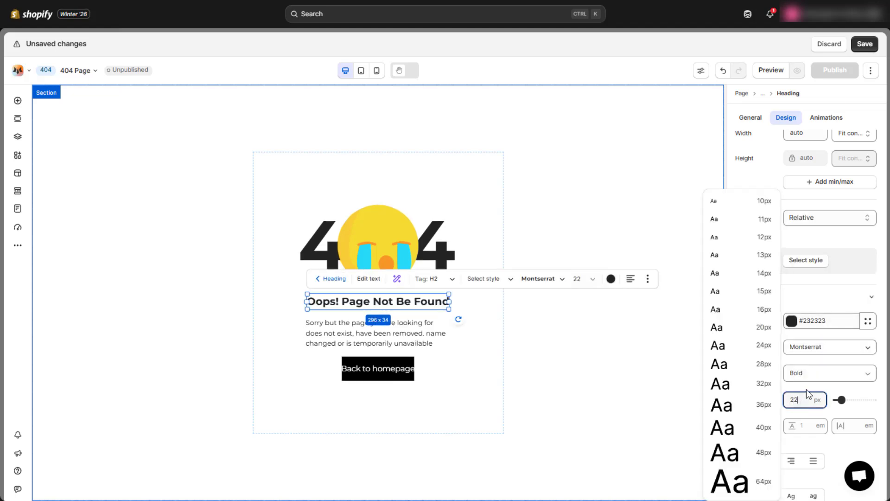
scroll(806, 389, "down", 2)
left_click(770, 384)
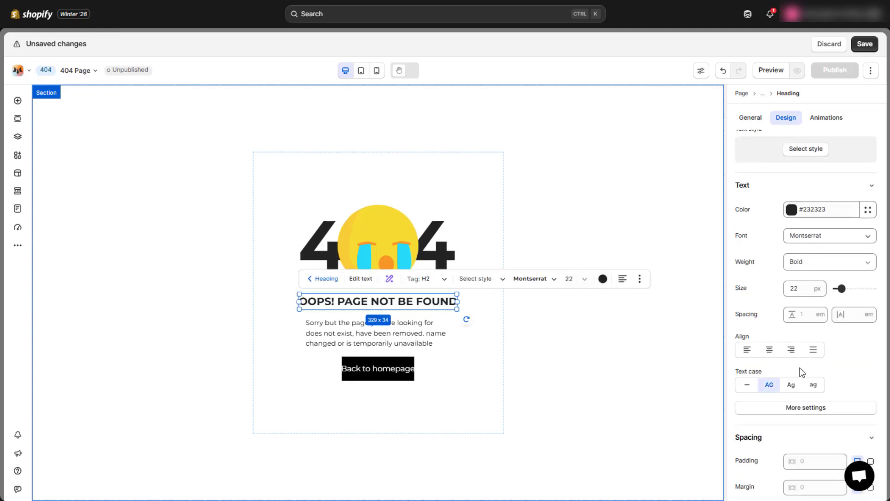
Set the width of the "Sorry but the page..." paragraph to auto
left_click(413, 336)
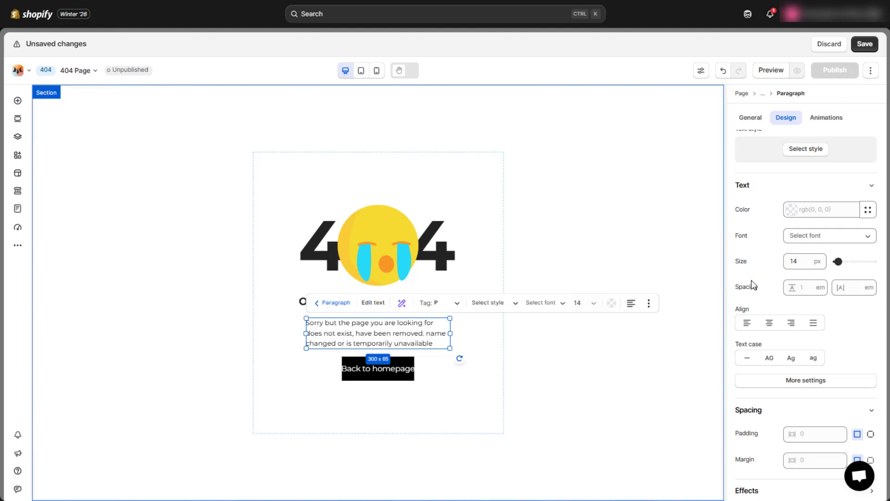
scroll(806, 222, "up", 3)
double_click(798, 188)
type("auto")
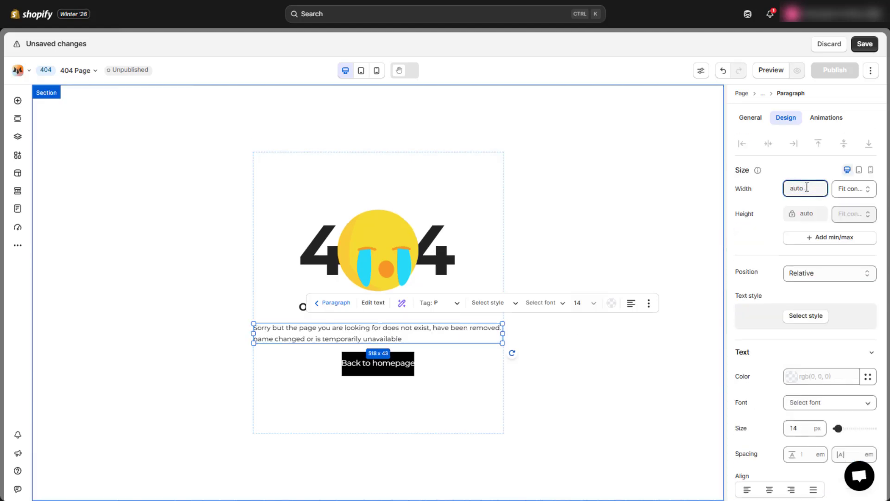
Color the "Sorry but the page..." paragraph #787878 and change its font to Montserrat
scroll(815, 342, "down", 3)
left_click(817, 209)
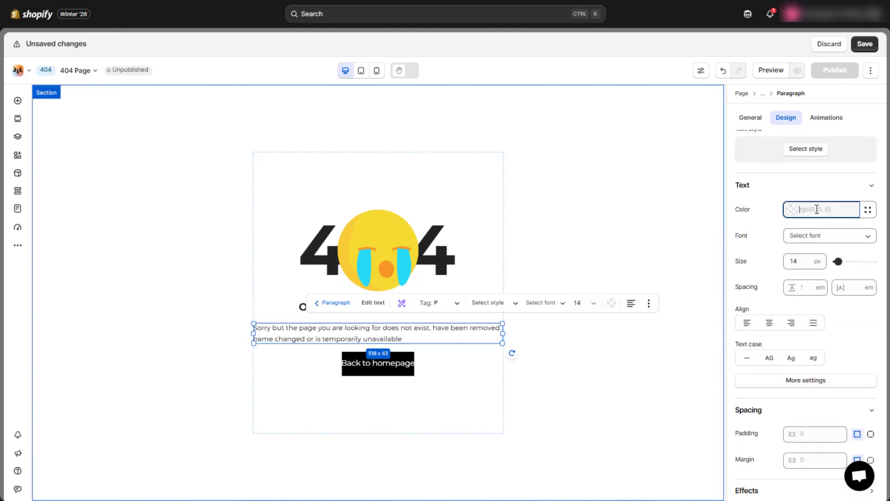
type("#787878")
left_click(817, 196)
left_click(816, 237)
type("m")
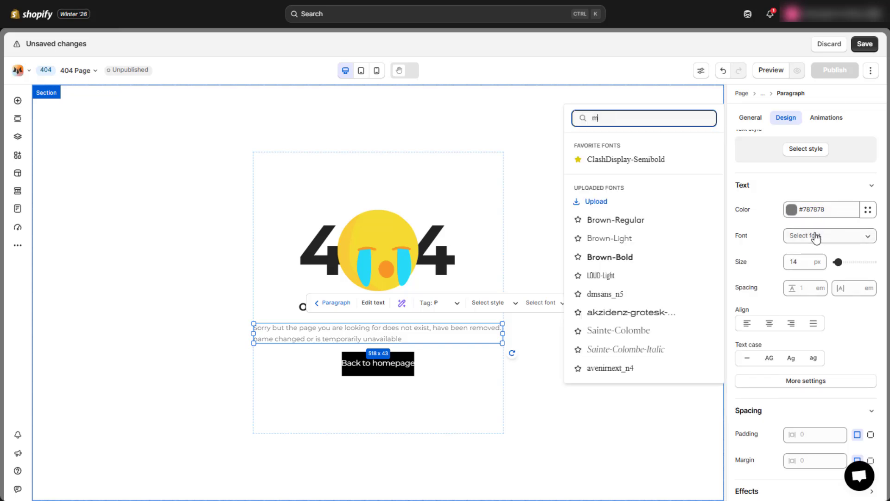
type("ontse")
left_click(668, 247)
Set the paragraph text to Light weight and 16 px, and center-align it
left_click(823, 264)
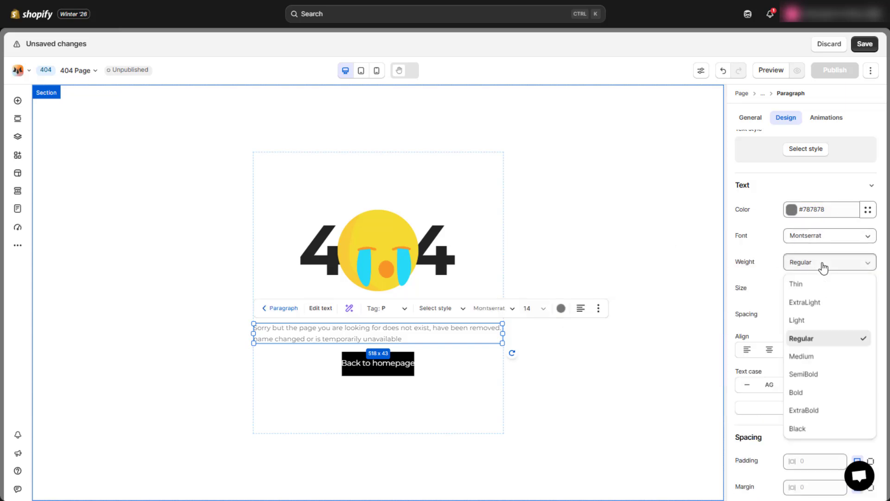
left_click(797, 320)
left_click(805, 288)
type("16")
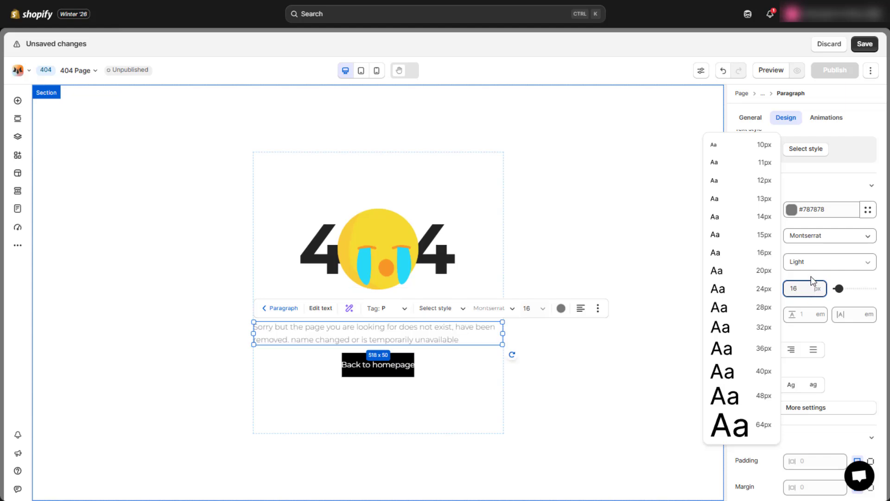
key("Return")
left_click(770, 349)
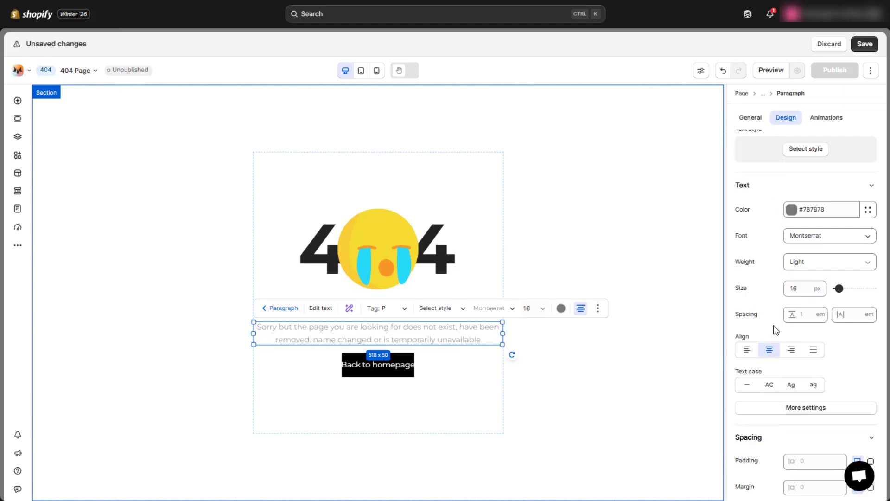
Set both the width and height of the "Back to homepage" button to auto
left_click(477, 362)
left_click(392, 372)
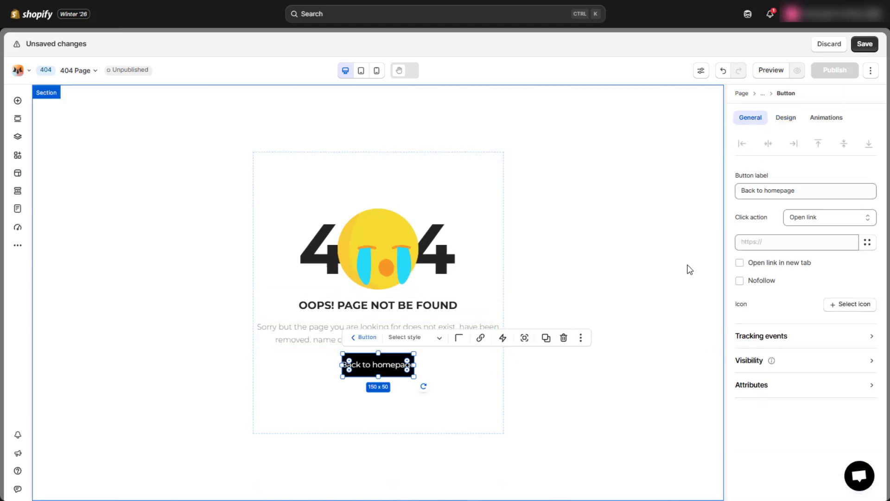
left_click(785, 119)
left_click(802, 188)
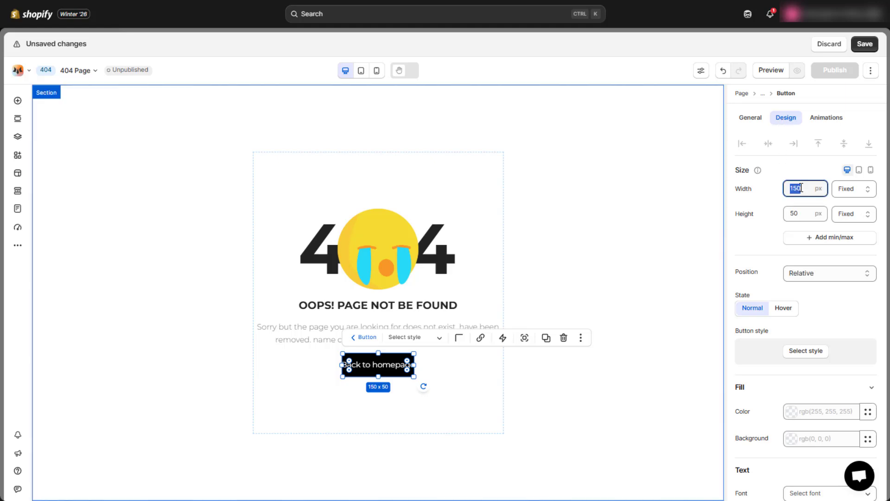
type("auto")
left_click(798, 215)
type("auto")
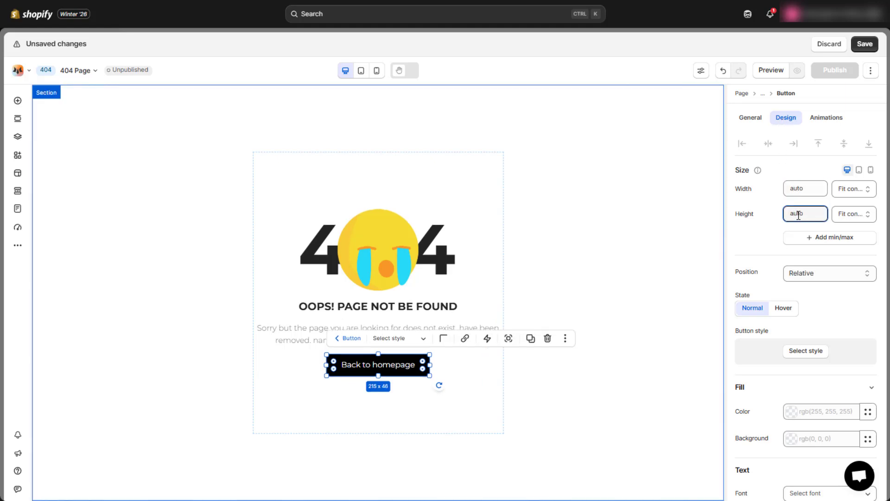
Set the "Back to homepage" button's background color to #f99827
scroll(767, 230, "down", 4)
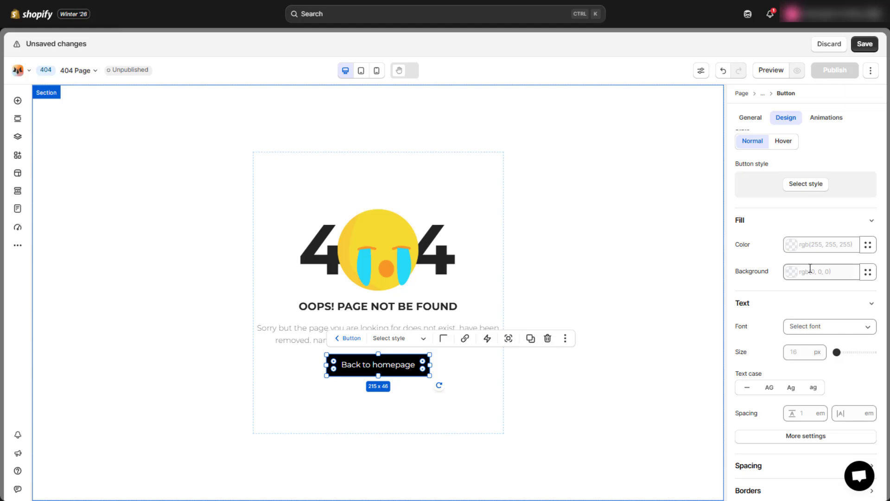
left_click(810, 272)
type("#f99827")
key("Return")
Change the "Back to homepage" button's text to Montserrat in Bold weight
scroll(811, 265, "down", 2)
left_click(815, 270)
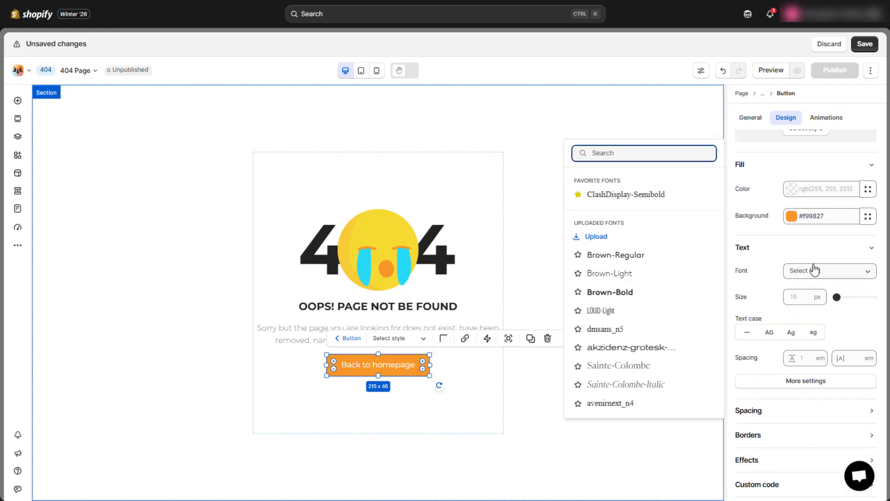
type("monts")
left_click(603, 279)
left_click(811, 297)
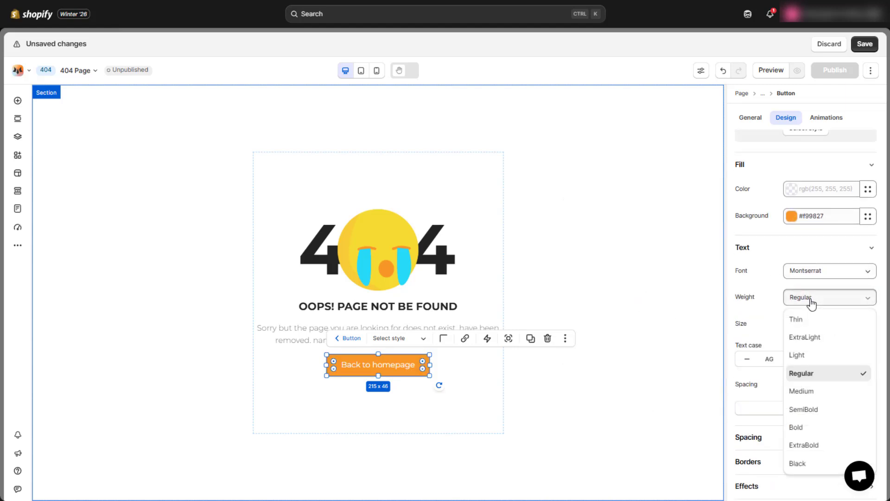
left_click(796, 426)
Give the "Back to homepage" button individual top and bottom padding of 12 px each
scroll(775, 335, "down", 1)
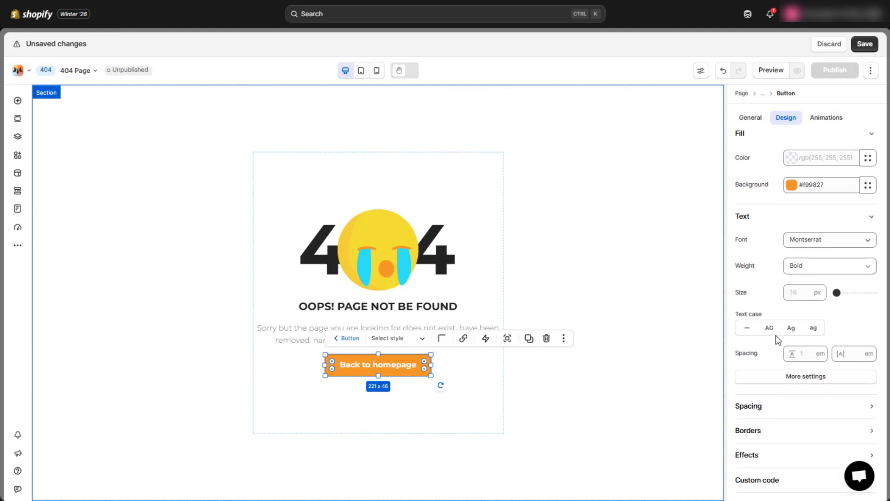
left_click(786, 409)
scroll(786, 408, "down", 1)
left_click(870, 373)
scroll(816, 371, "down", 1)
left_click(781, 353)
type("12")
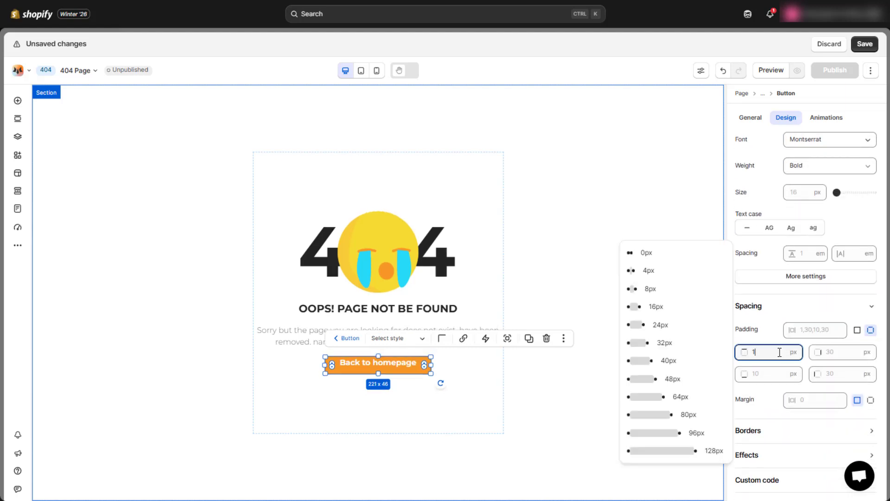
left_click(769, 374)
type("12")
Round the "Back to homepage" button's corners with a border radius of 20
left_click(776, 427)
scroll(812, 424, "down", 1)
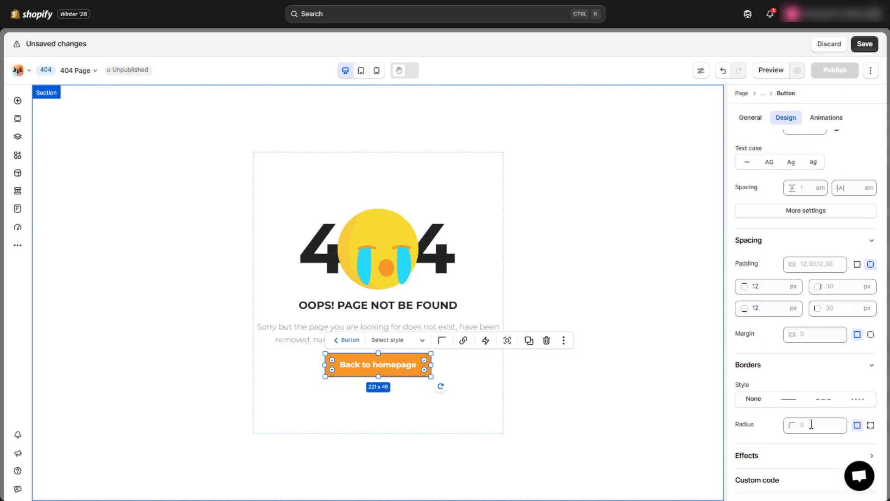
left_click(811, 423)
type("20")
For the button's hover state, set the background to #f99827 and the text color to white
scroll(796, 370, "up", 10)
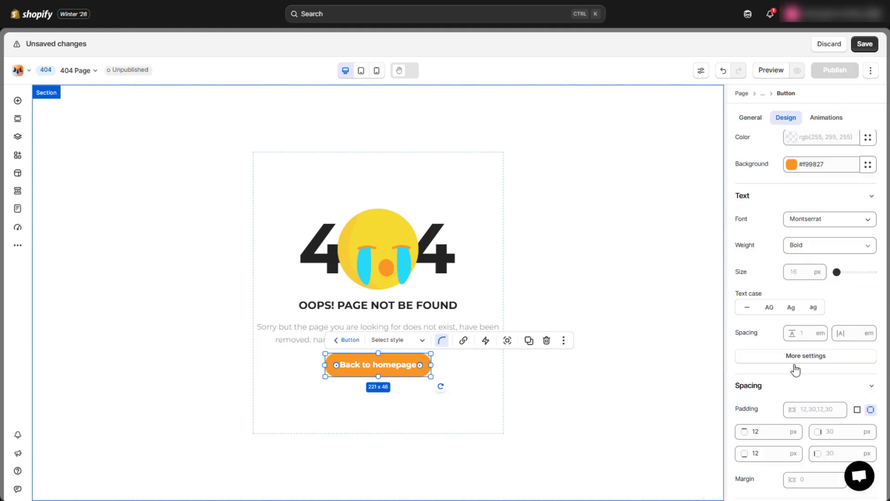
left_click(784, 278)
scroll(807, 293, "down", 2)
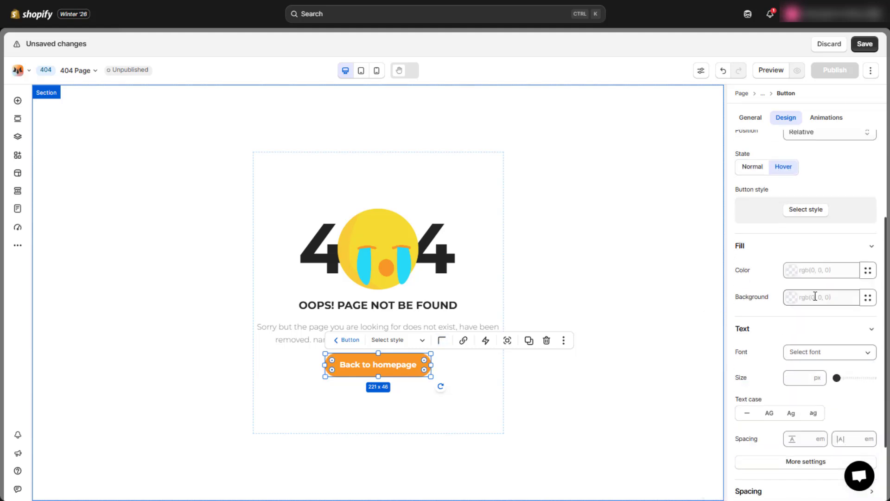
left_click(818, 296)
type("#f99827")
key("Return")
left_click(816, 270)
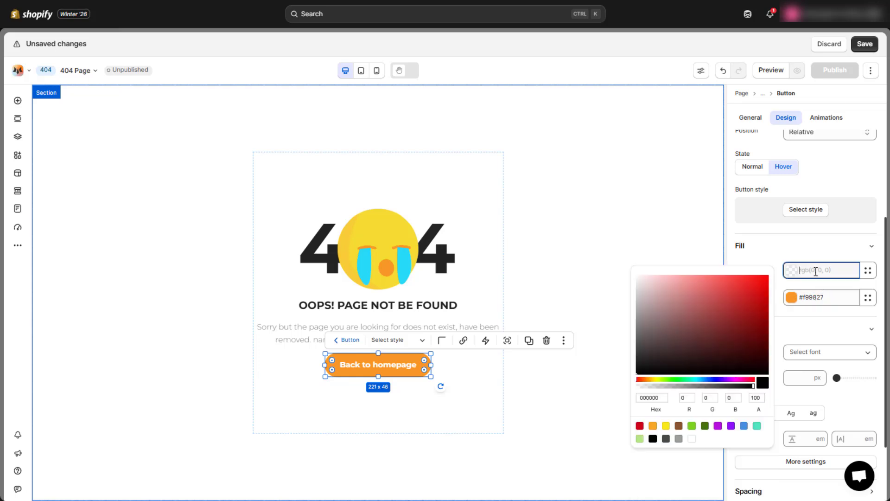
left_click(693, 439)
Give the button's hover state a solid border colored #f99827
scroll(815, 292, "down", 2)
left_click(793, 406)
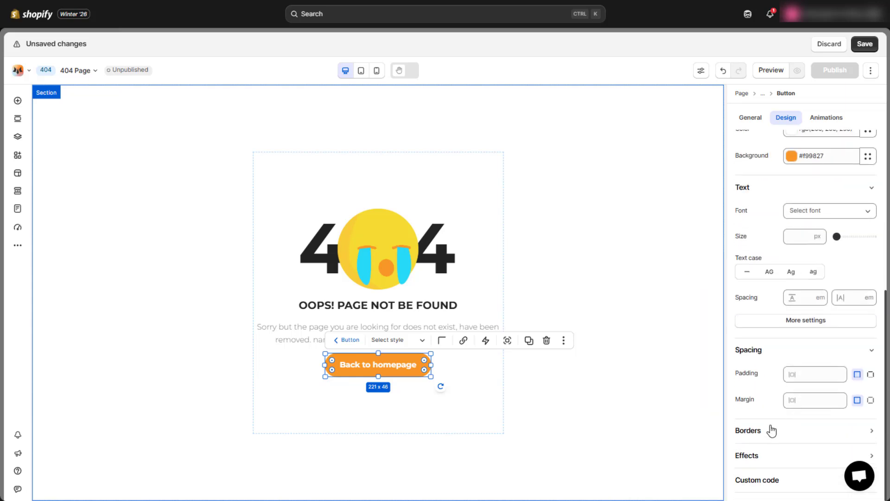
left_click(771, 430)
scroll(783, 409, "down", 3)
left_click(783, 408)
scroll(784, 406, "down", 1)
left_click(822, 372)
type("#f99827")
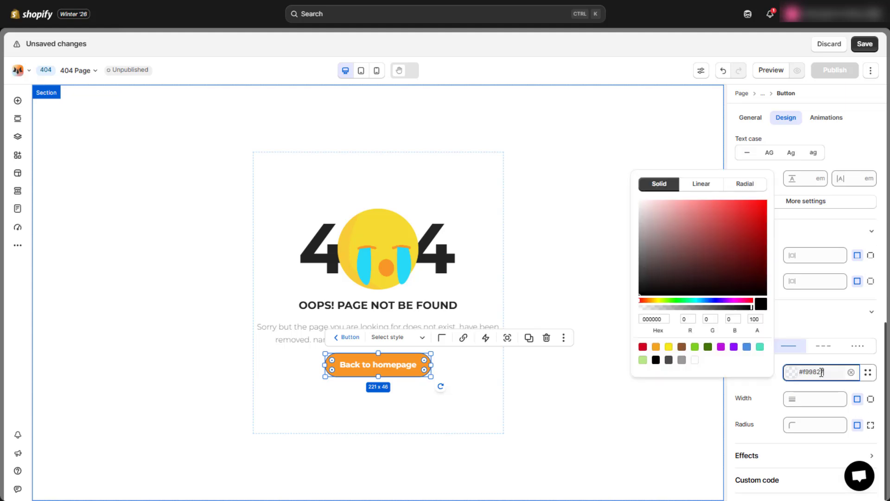
left_click(826, 361)
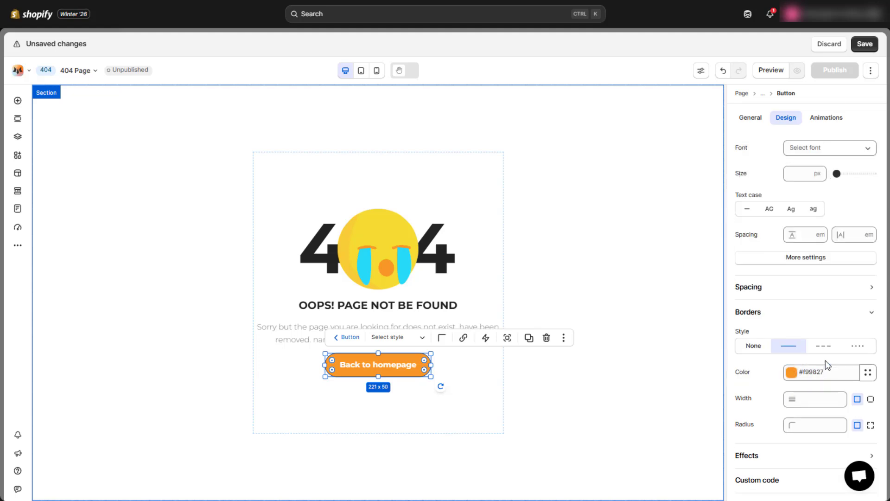
Keep the button's click action as Open link and set its link target to the store's homepage
scroll(825, 360, "up", 6)
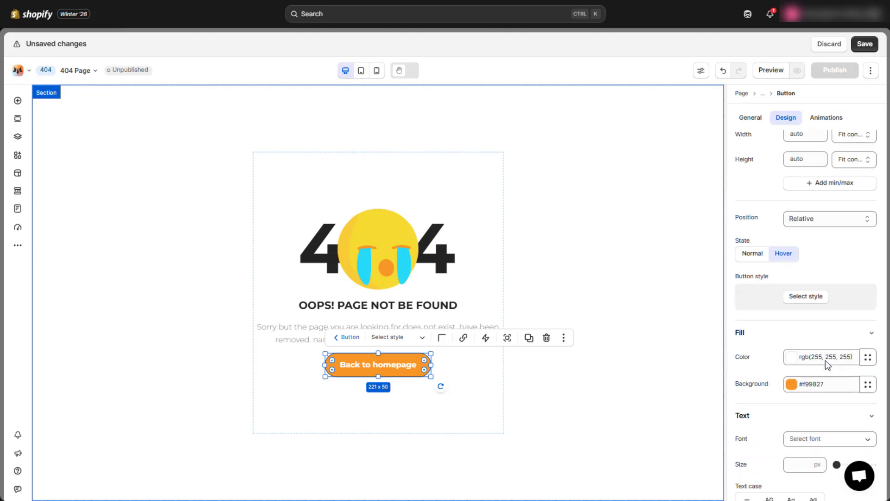
left_click(747, 118)
left_click(821, 220)
left_click(802, 237)
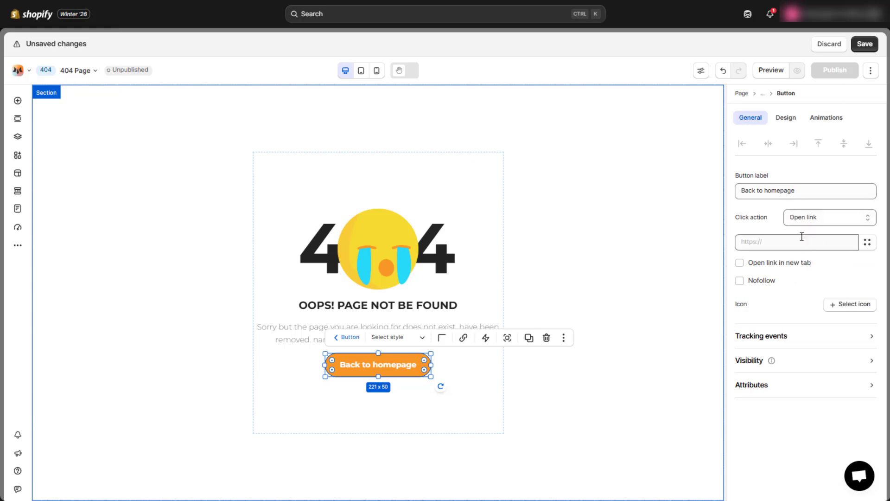
left_click(771, 241)
left_click(763, 225)
left_click(552, 268)
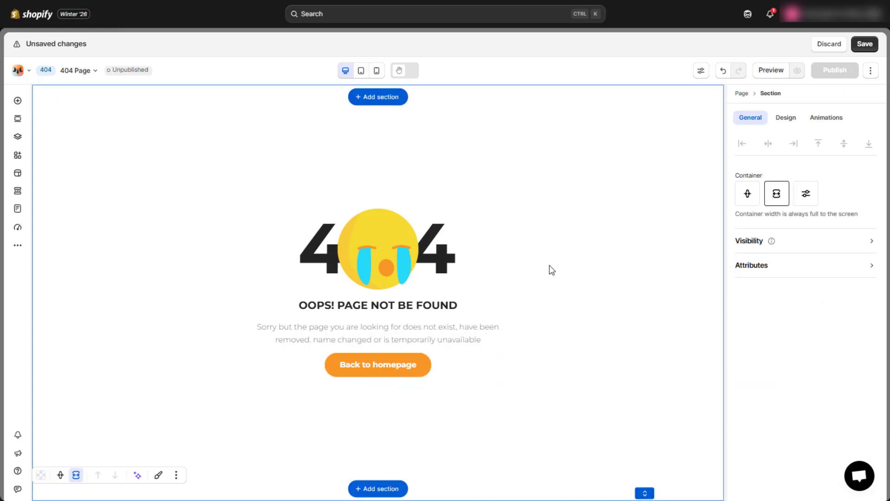
Check the 404 page layout in the tablet, mobile and desktop views
left_click(454, 265)
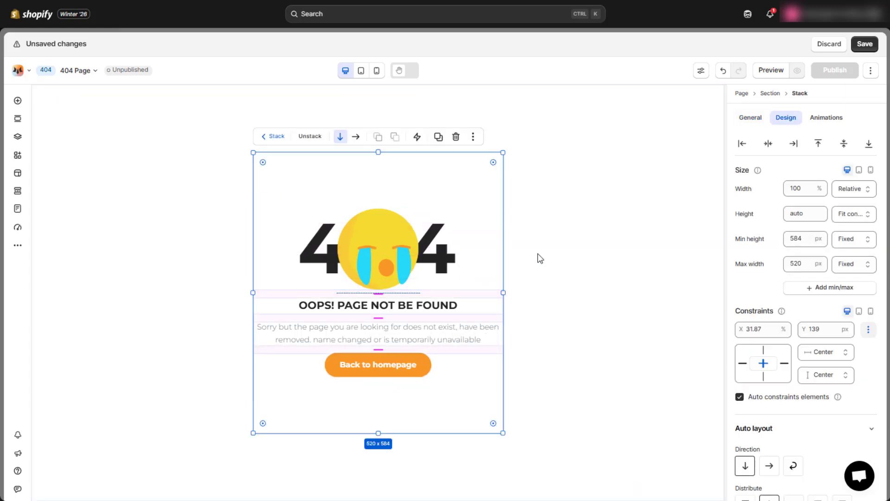
left_click(556, 189)
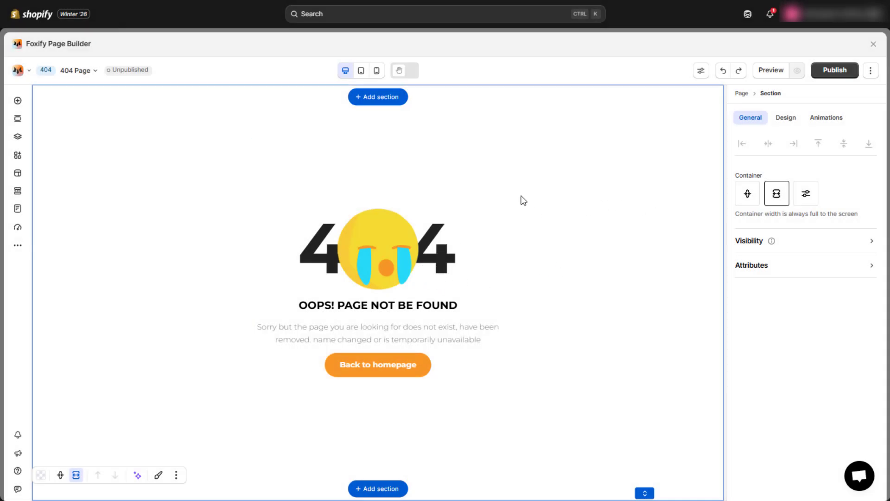
left_click(363, 70)
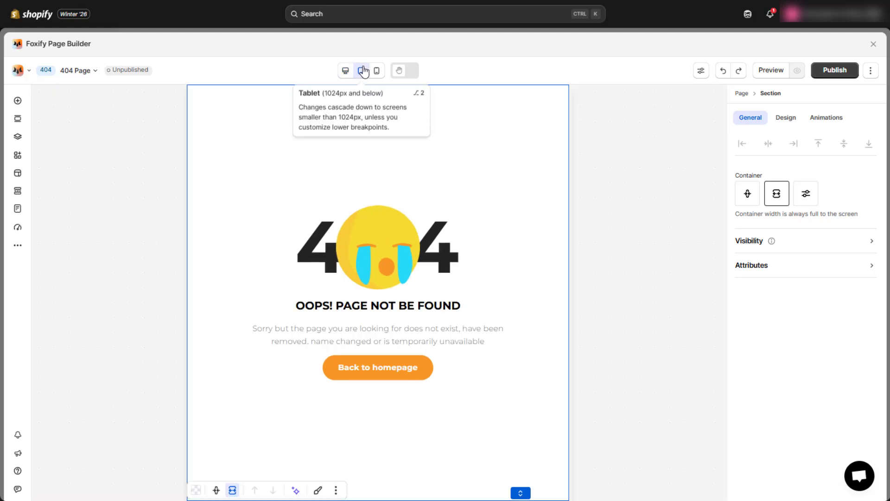
left_click(378, 71)
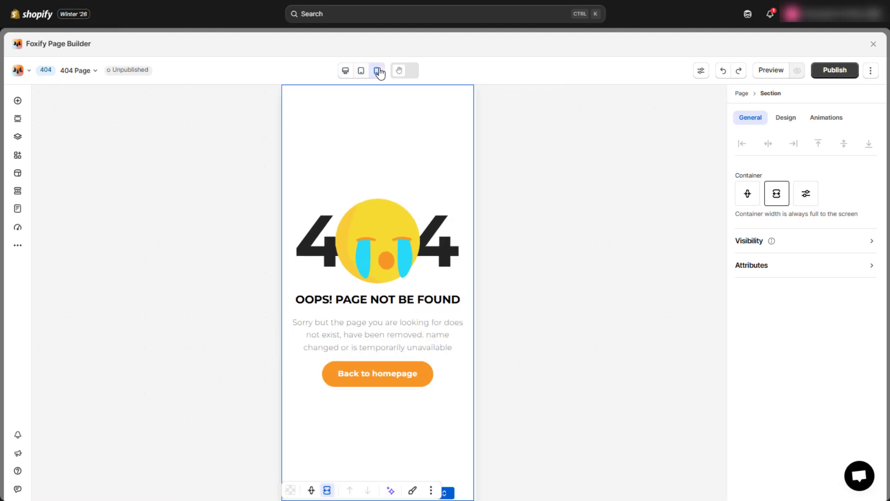
left_click(363, 72)
left_click(346, 72)
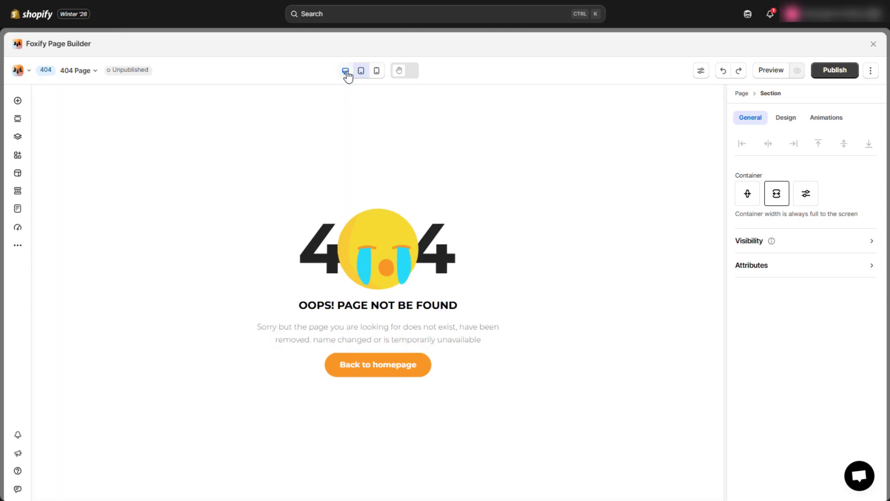
left_click(378, 73)
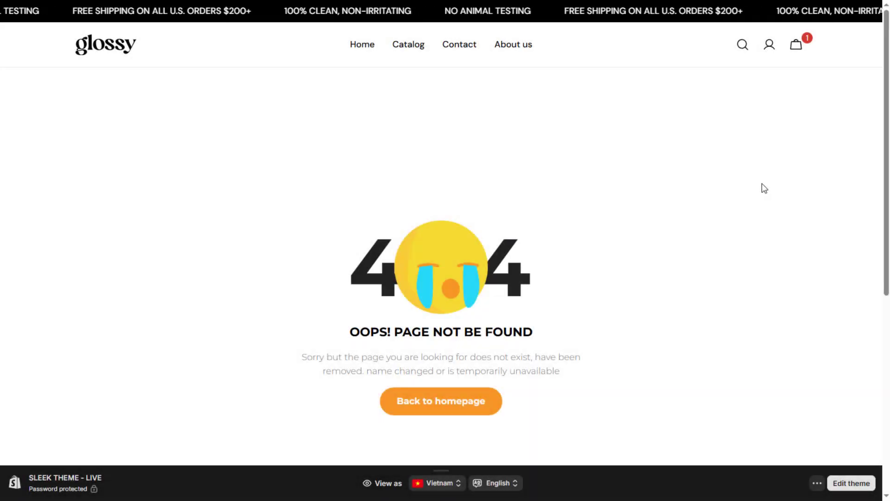
Review the live 404 page on the storefront and test its "Back to homepage" button
scroll(764, 188, "down", 3)
scroll(764, 188, "up", 4)
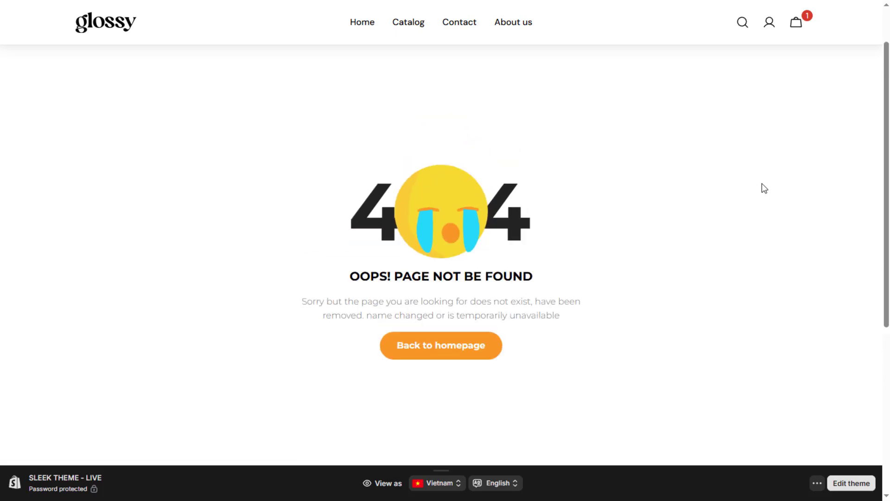
left_click(443, 350)
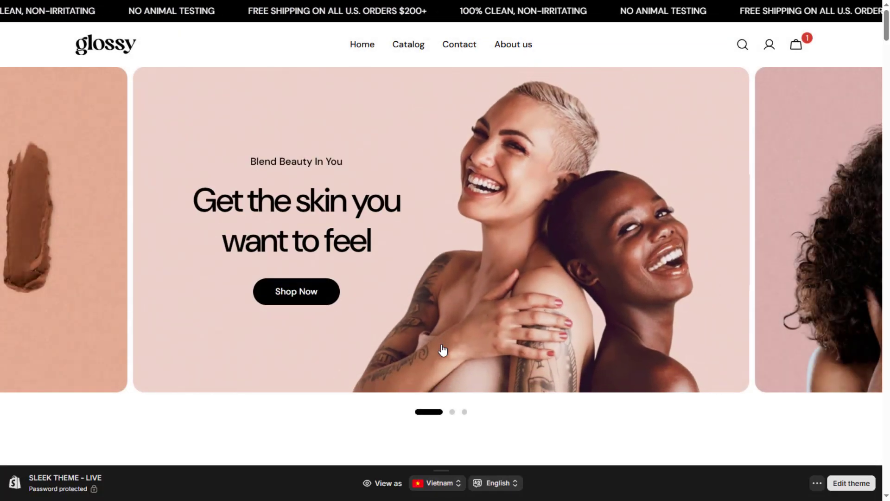
scroll(443, 350, "down", 4)
scroll(441, 344, "up", 3)
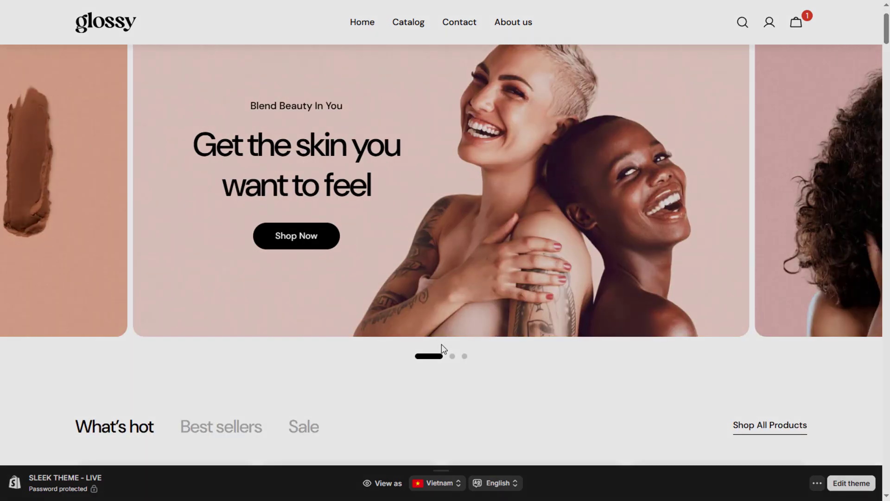